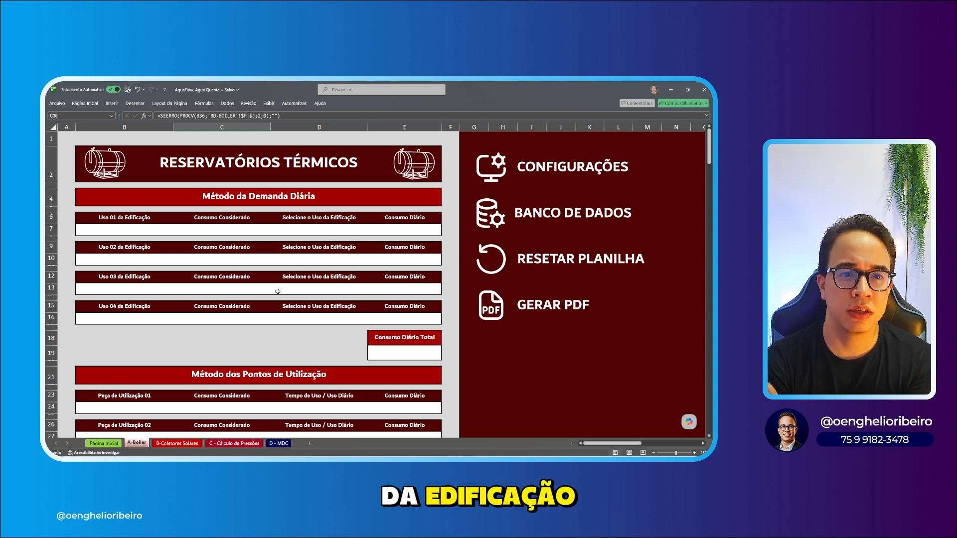
# Step: Set the first building use in the daily demand method to Apartamentos
pyautogui.click(129, 233)
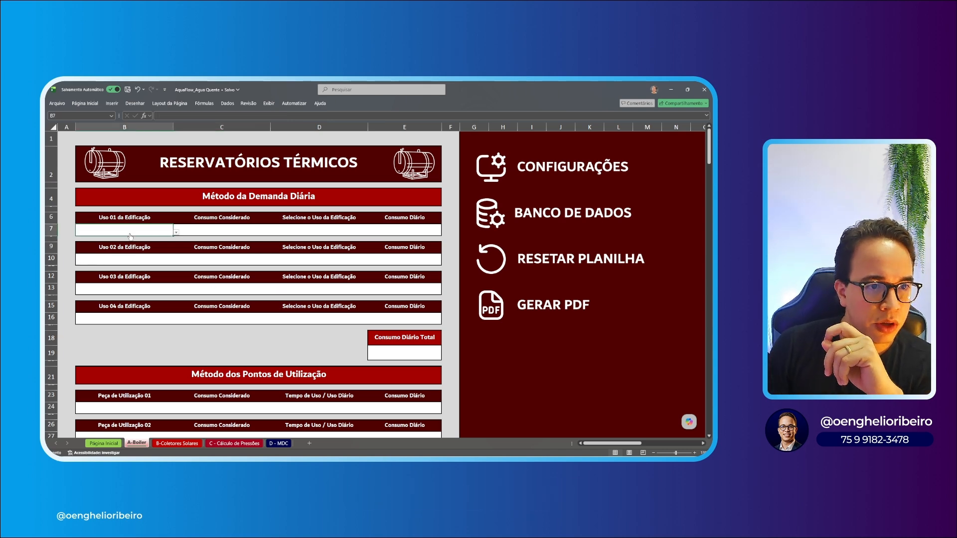
pyautogui.click(176, 232)
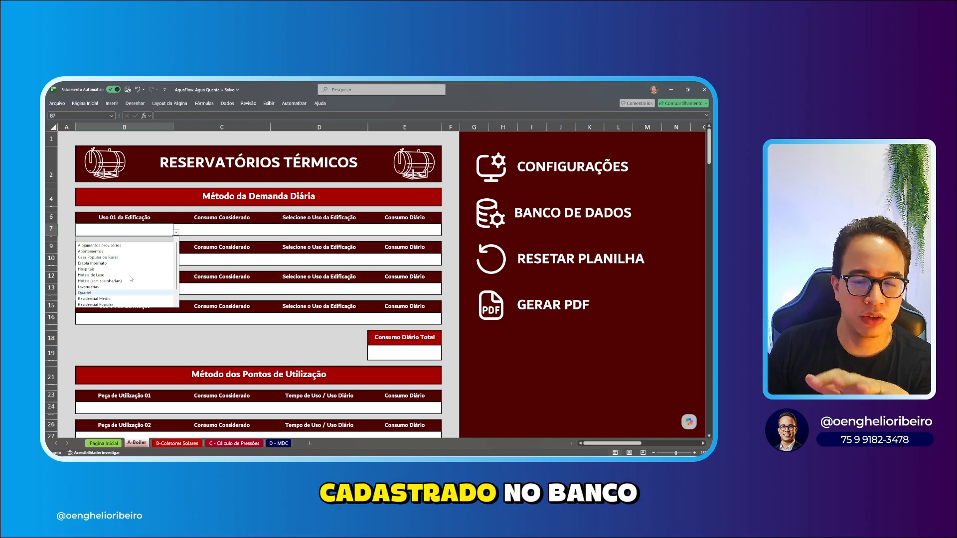
pyautogui.scroll(2, 97, 290)
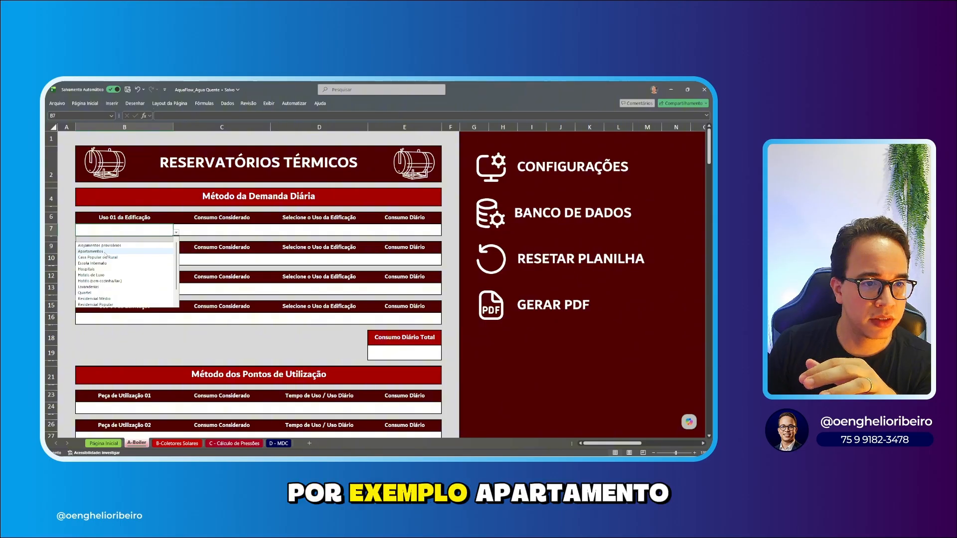
pyautogui.click(91, 251)
# Step: Examine the first use's considered consumption, view the building entries in the consumption database, and close the database
pyautogui.click(221, 229)
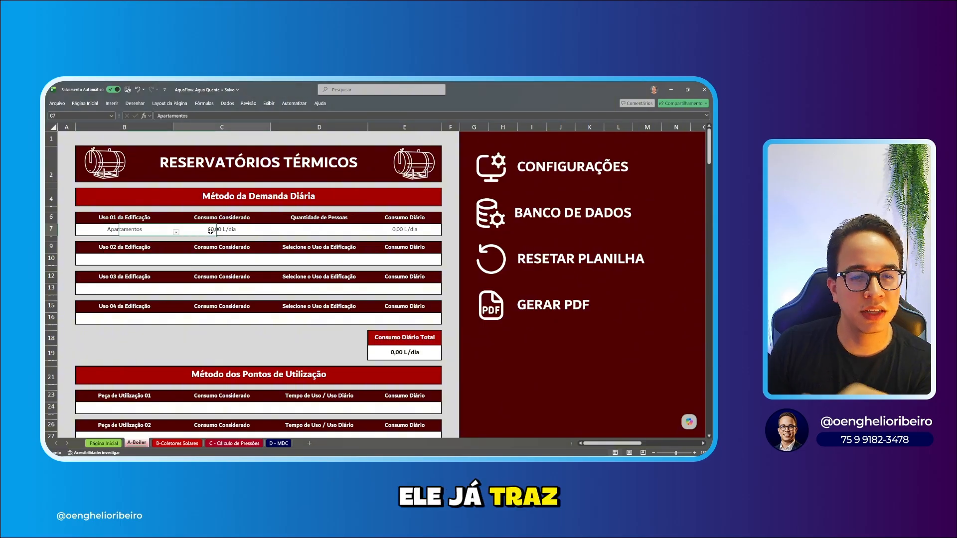
pyautogui.click(506, 223)
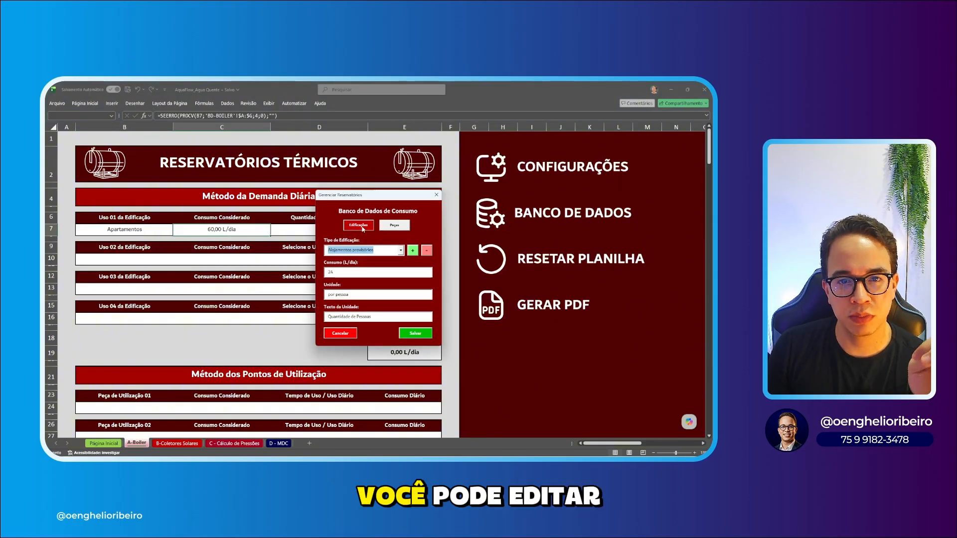
pyautogui.click(437, 195)
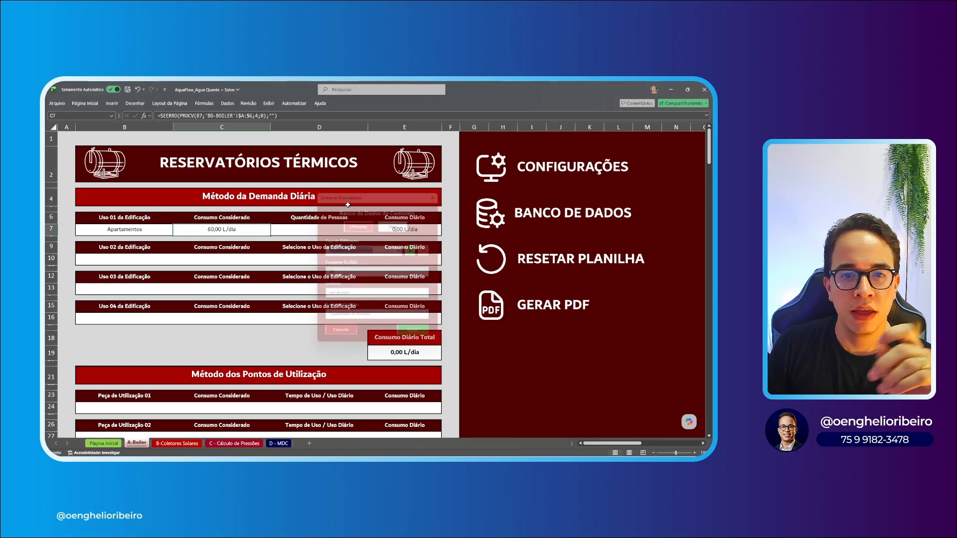
# Step: Enter the formula =12*2*4 as the number of people for the first building use
pyautogui.click(291, 227)
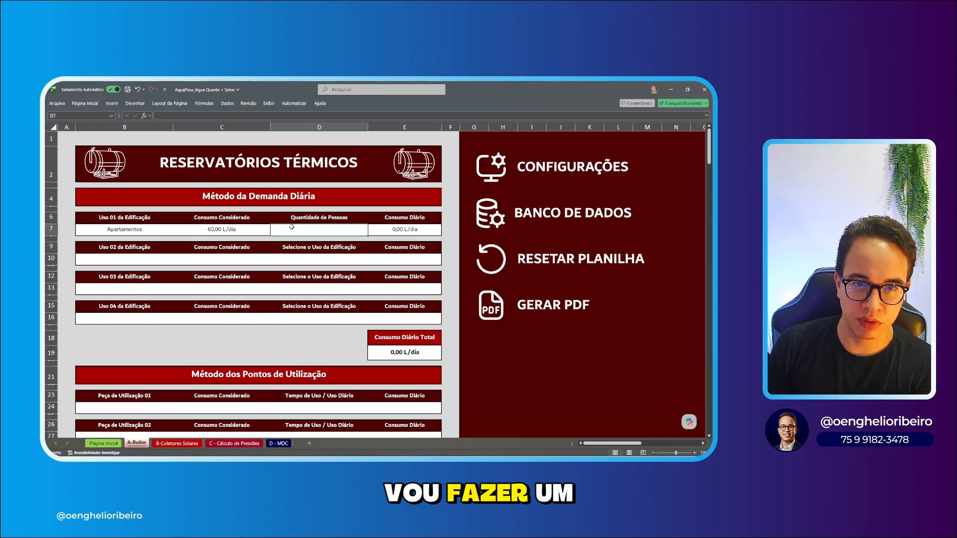
pyautogui.doubleClick(319, 233)
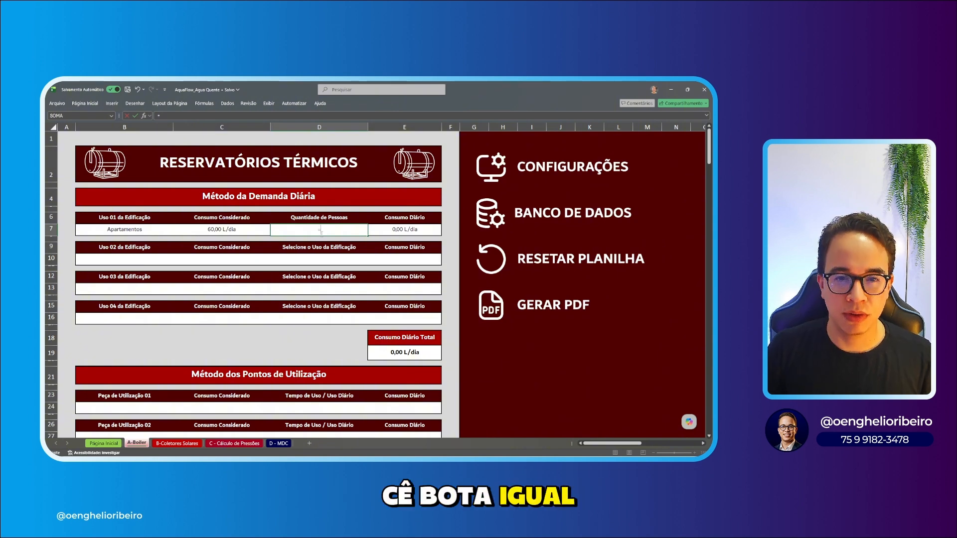
pyautogui.write('*')
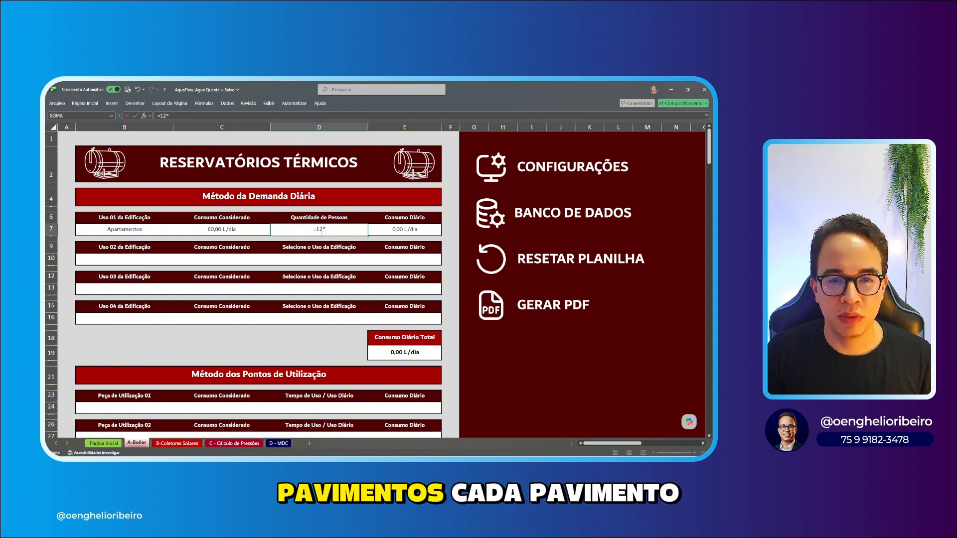
pyautogui.write('2*')
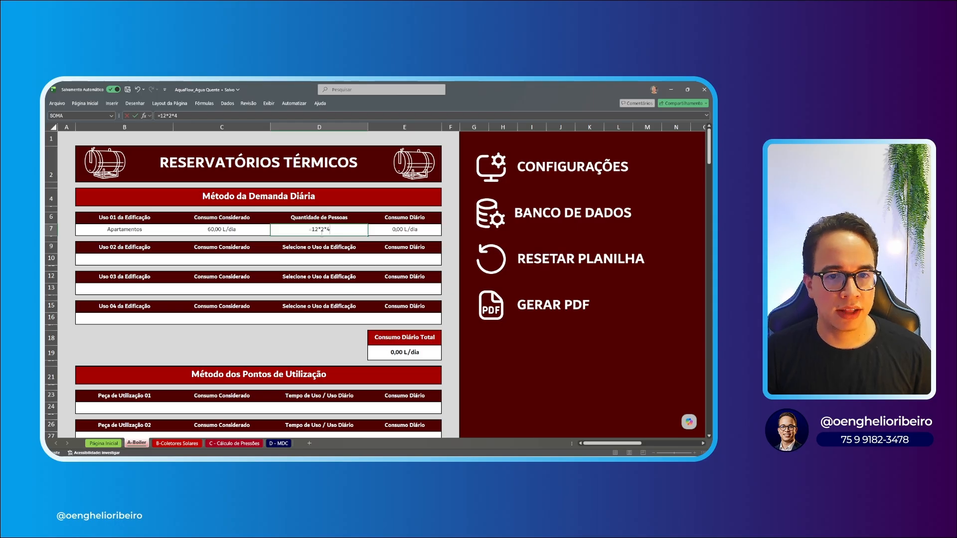
pyautogui.write('4')
pyautogui.press('Return')
pyautogui.click(321, 232)
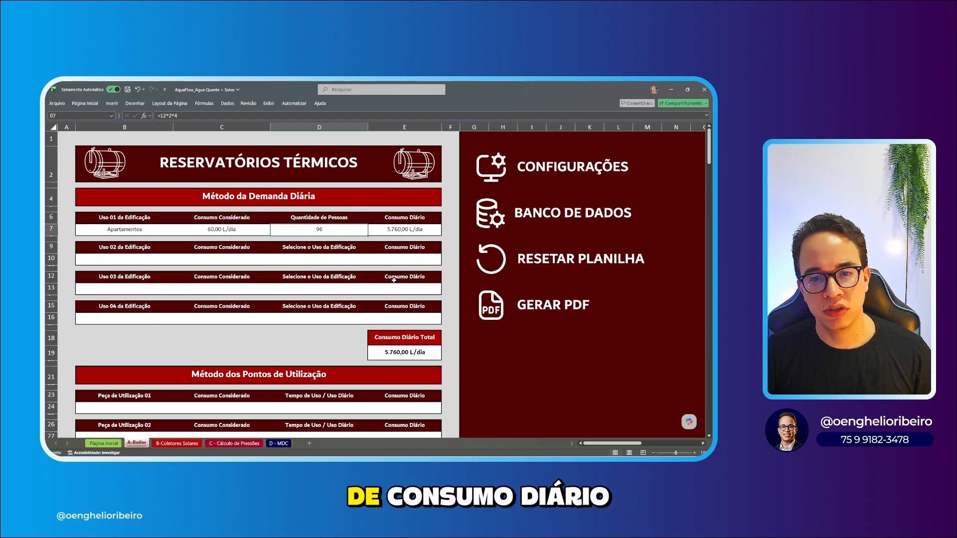
# Step: Override the first building use's considered consumption with 120 L/dia
pyautogui.click(236, 231)
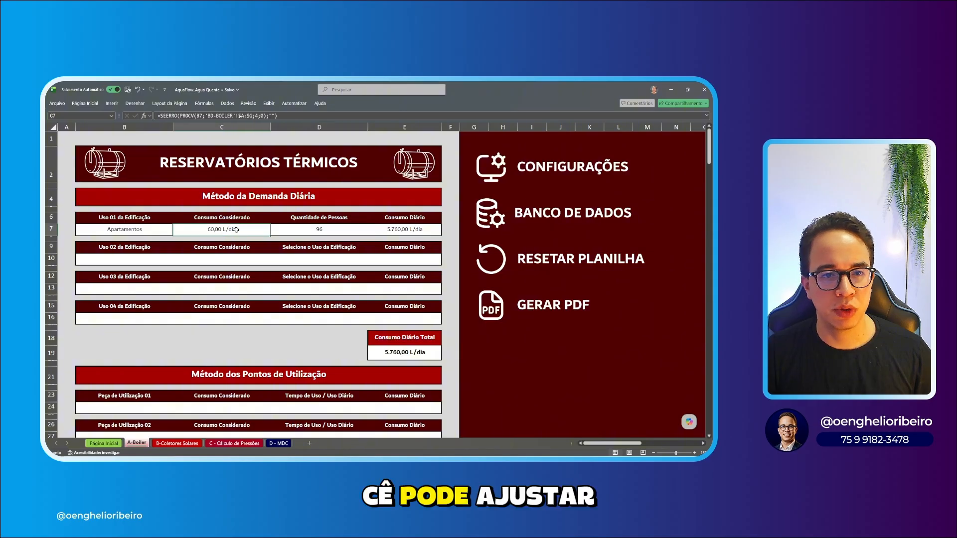
pyautogui.write('120')
pyautogui.press('Return')
pyautogui.click(249, 230)
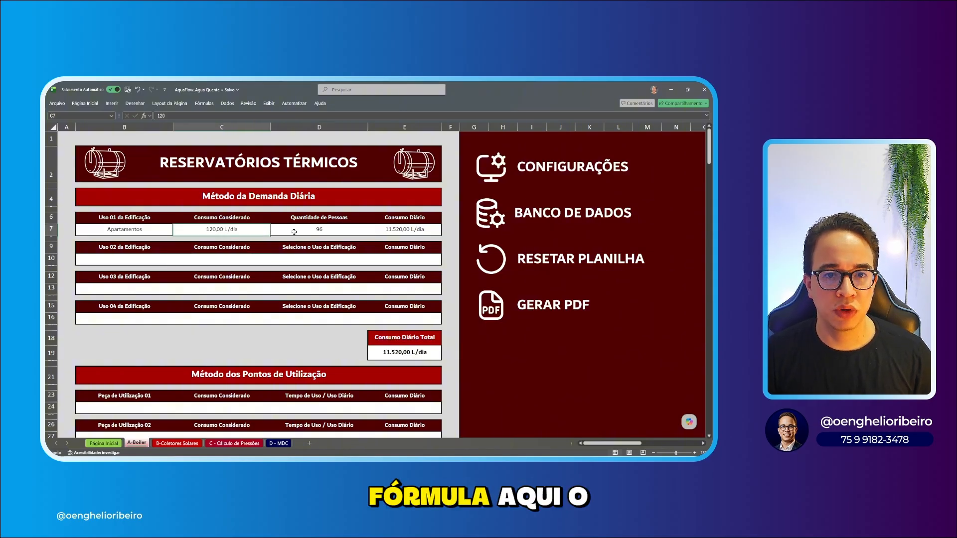
# Step: Change the first building use to Escola Internato
pyautogui.press('Left')
pyautogui.hotkey('alt', 'Down')
pyautogui.press('Down')
pyautogui.press('Return')
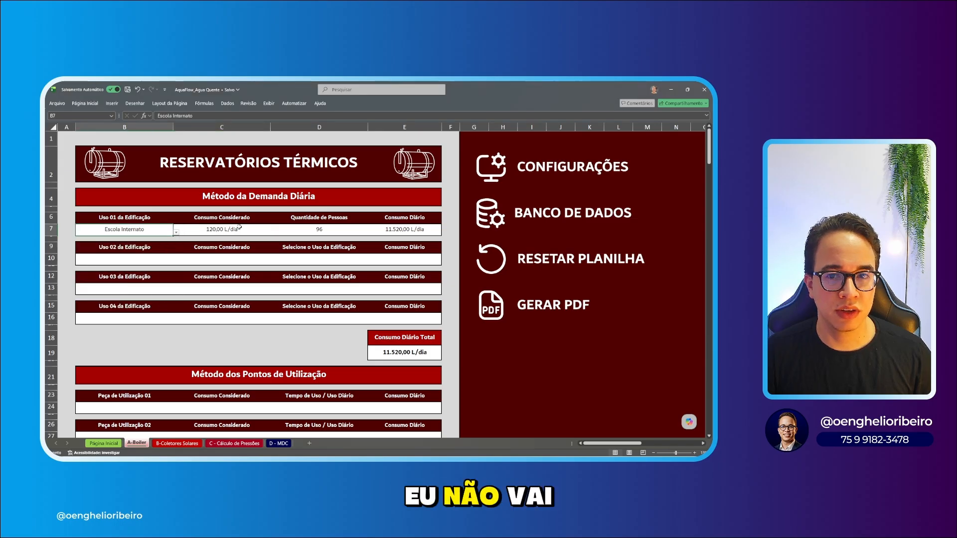
# Step: Reset the thermal reservoir worksheet to its original blank layout with its formulas
pyautogui.click(529, 257)
pyautogui.click(397, 288)
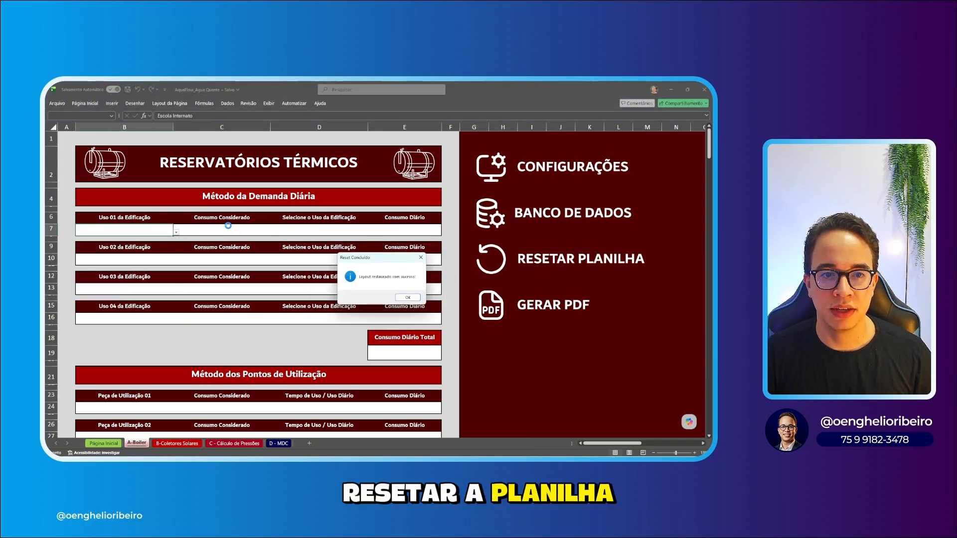
pyautogui.click(402, 298)
pyautogui.press('Right')
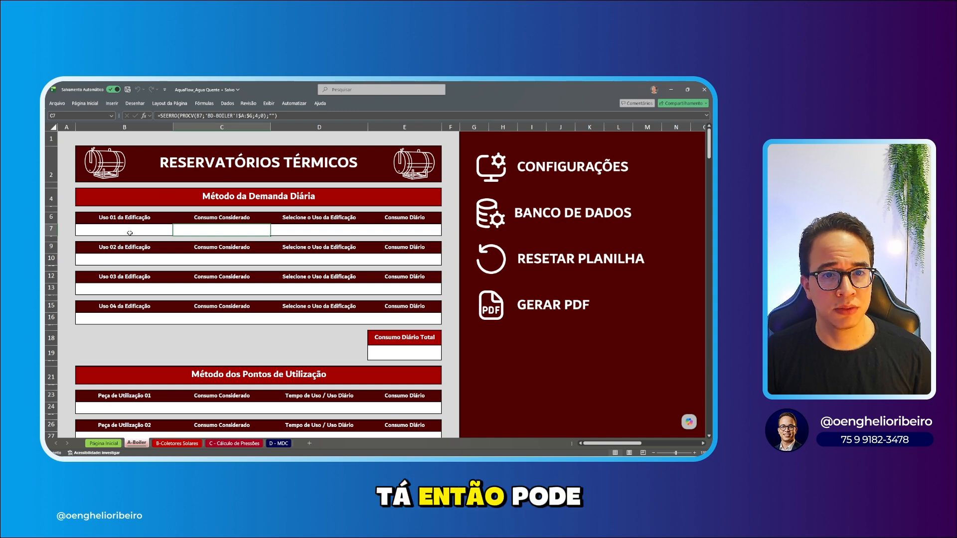
# Step: Set the first building use to Hoteis de Luxo with 100 guests
pyautogui.press('Left')
pyautogui.hotkey('alt', 'Down')
pyautogui.press('Down')
pyautogui.press('Down')
pyautogui.press('Return')
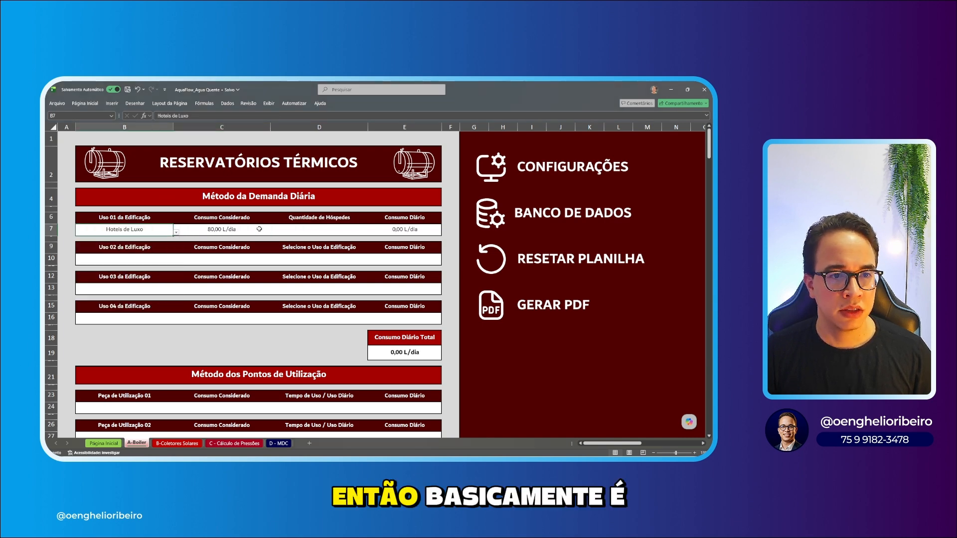
pyautogui.click(289, 229)
pyautogui.write('100')
pyautogui.press('Return')
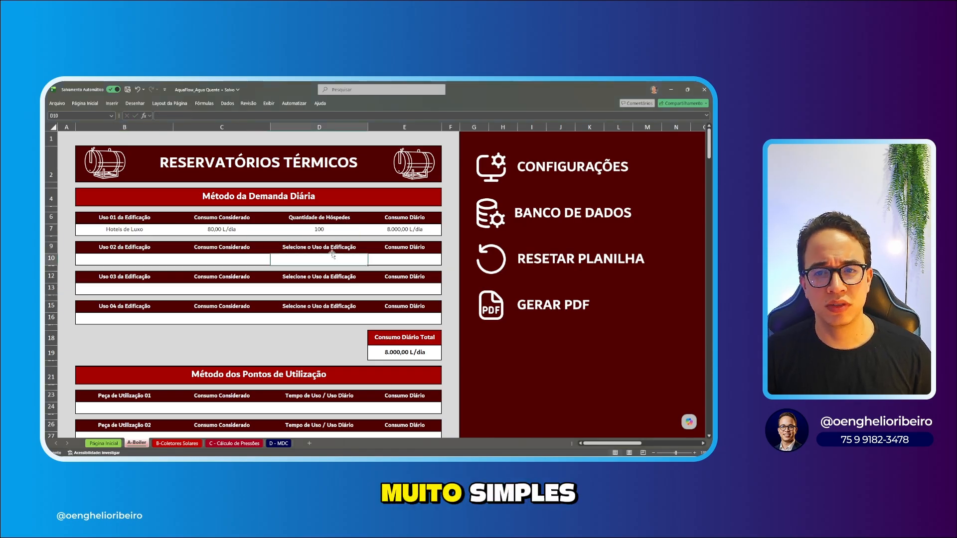
# Step: Set the first fixture in the usage points method to Ducha higiênica and check its consumption and usage time
pyautogui.scroll(-6, 308, 248)
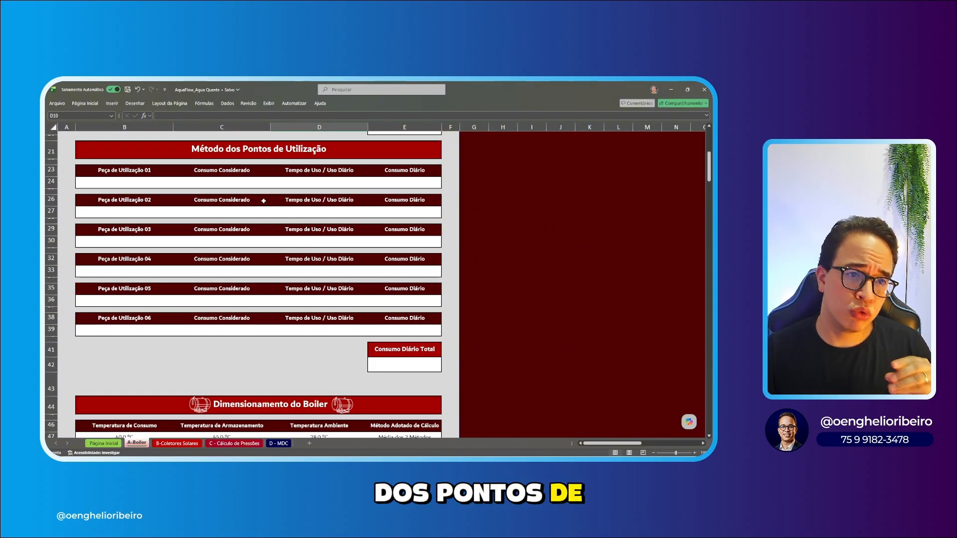
pyautogui.click(126, 184)
pyautogui.hotkey('alt', 'Down')
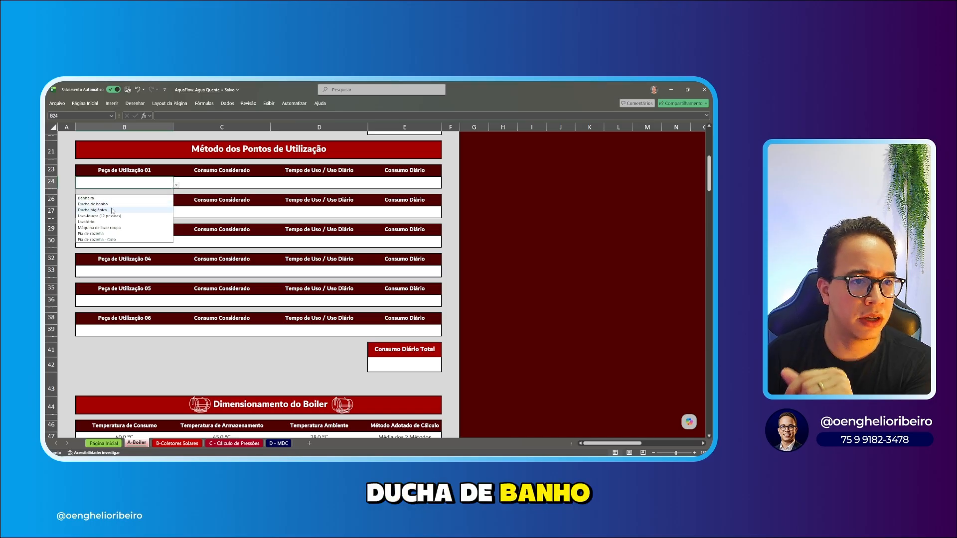
pyautogui.click(123, 209)
pyautogui.click(215, 184)
pyautogui.click(322, 182)
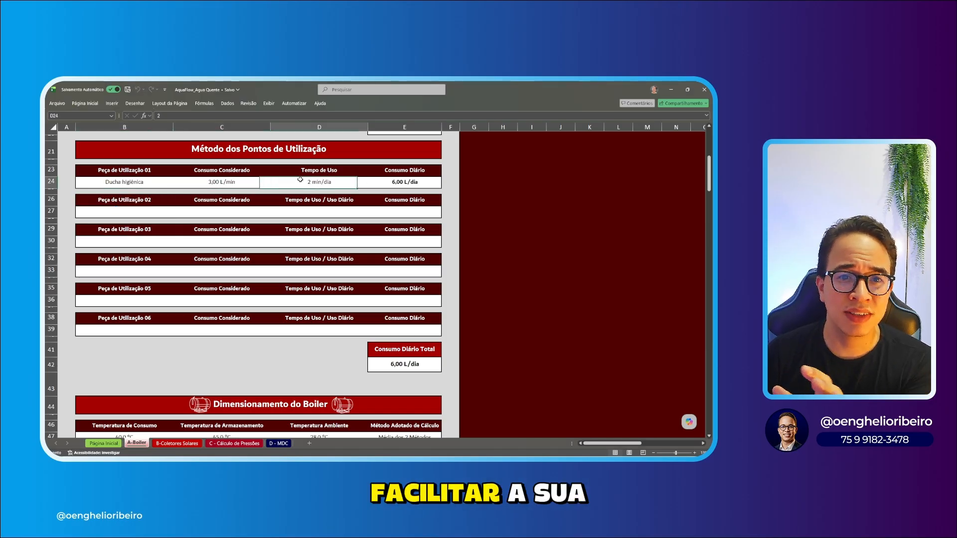
# Step: Change the first fixture in the usage points method to Banheira
pyautogui.scroll(1, 324, 211)
pyautogui.scroll(3, 319, 226)
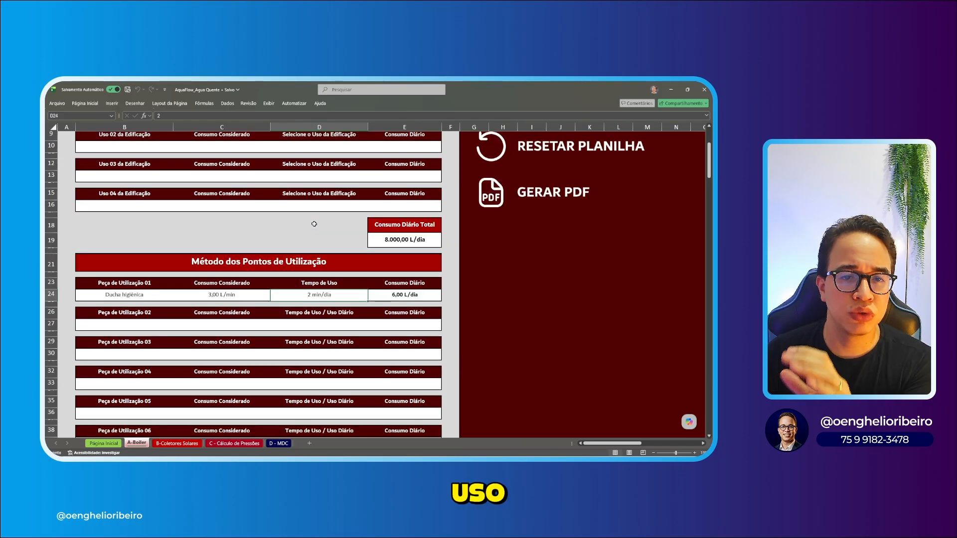
pyautogui.click(107, 296)
pyautogui.hotkey('alt', 'Down')
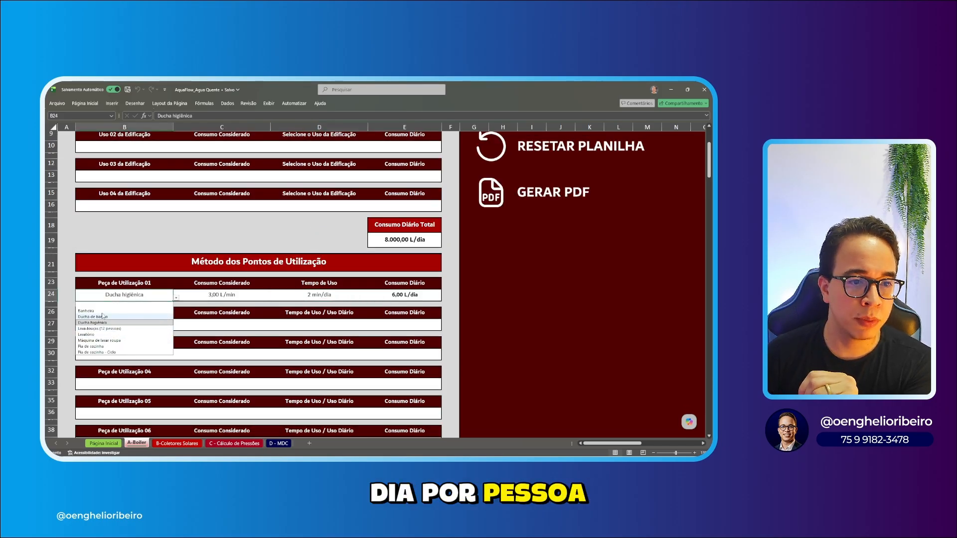
pyautogui.click(100, 310)
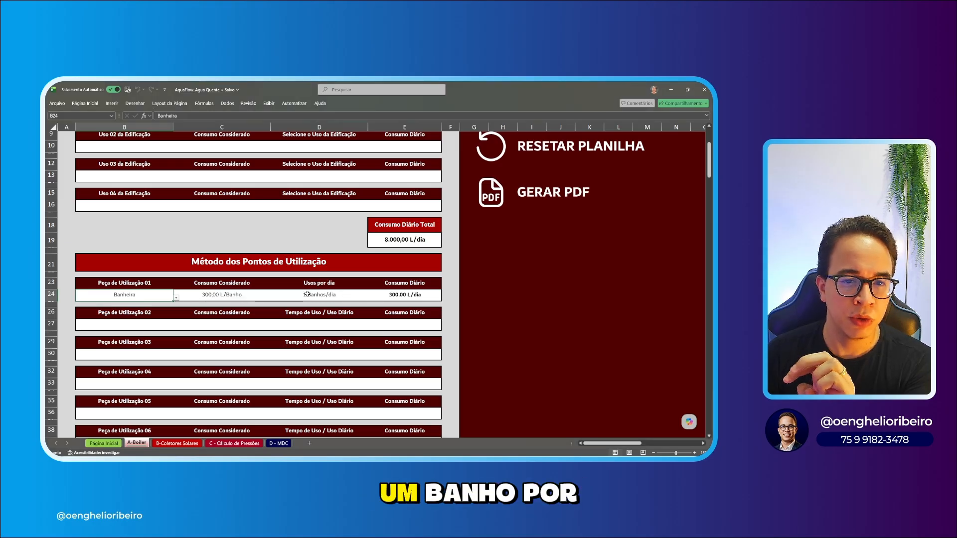
pyautogui.click(226, 295)
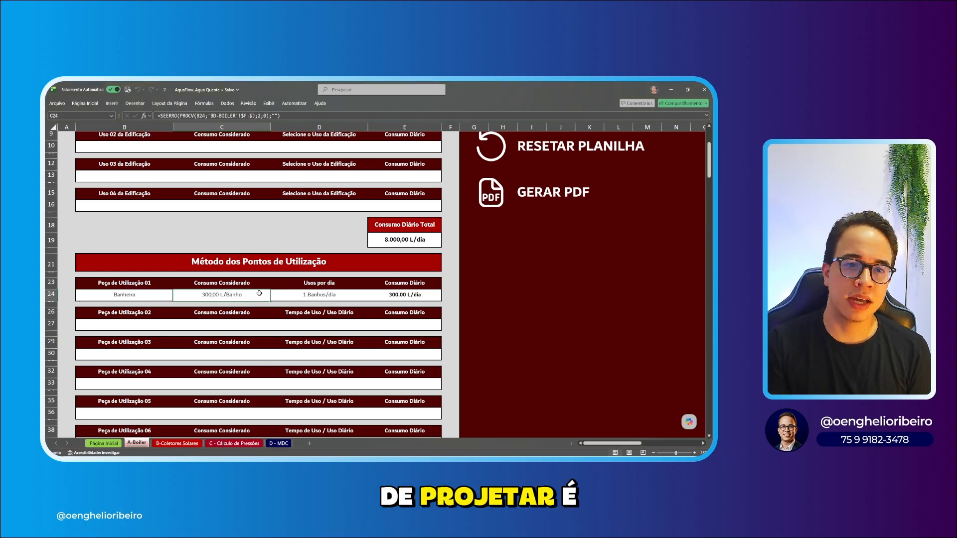
# Step: Save a standard consumption of 150 for Banheira in the fixtures database and check the fixture's consumption formula in the worksheet
pyautogui.scroll(3, 260, 294)
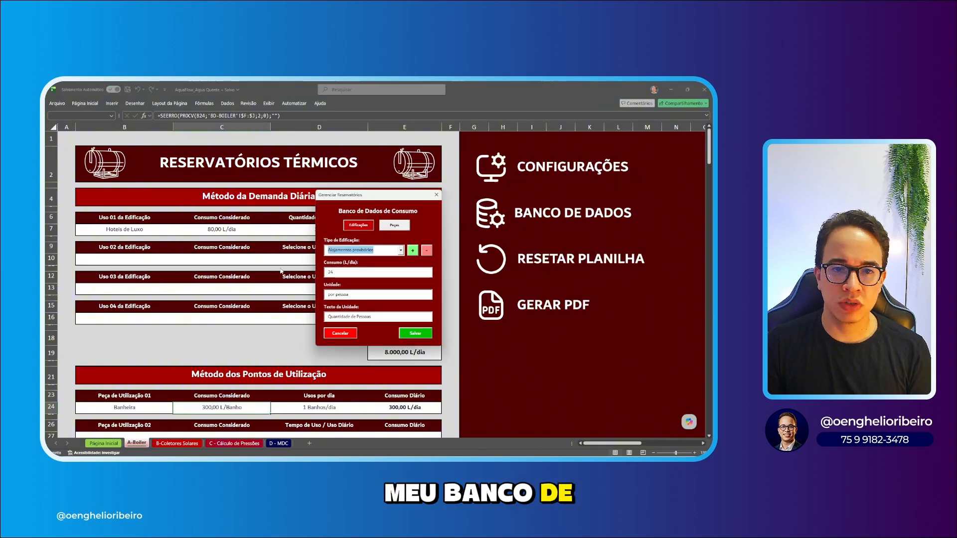
pyautogui.click(393, 226)
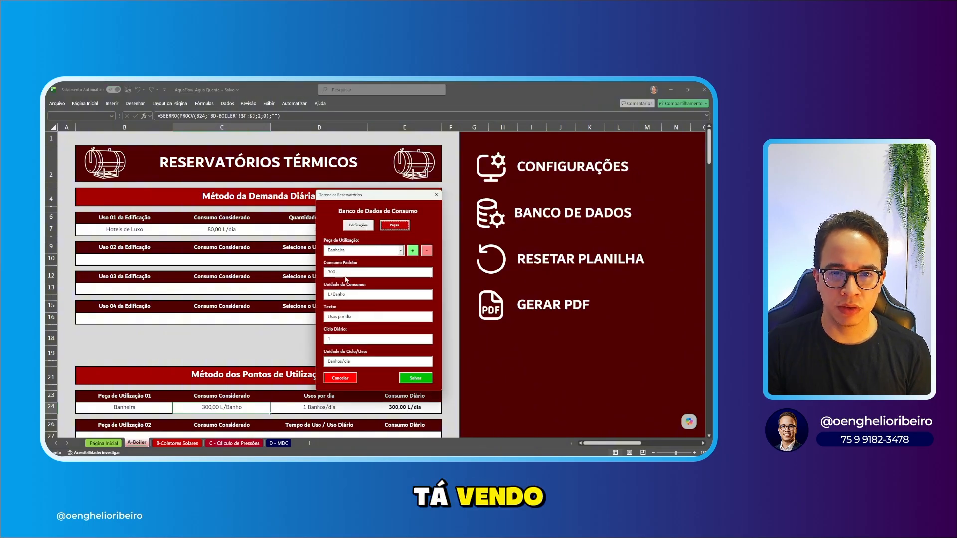
pyautogui.click(341, 274)
pyautogui.doubleClick(342, 274)
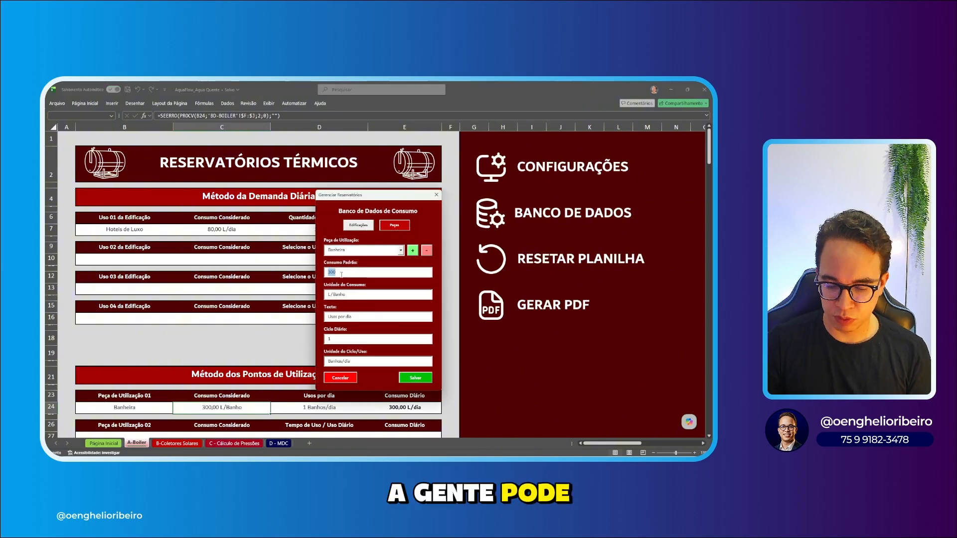
pyautogui.write('150')
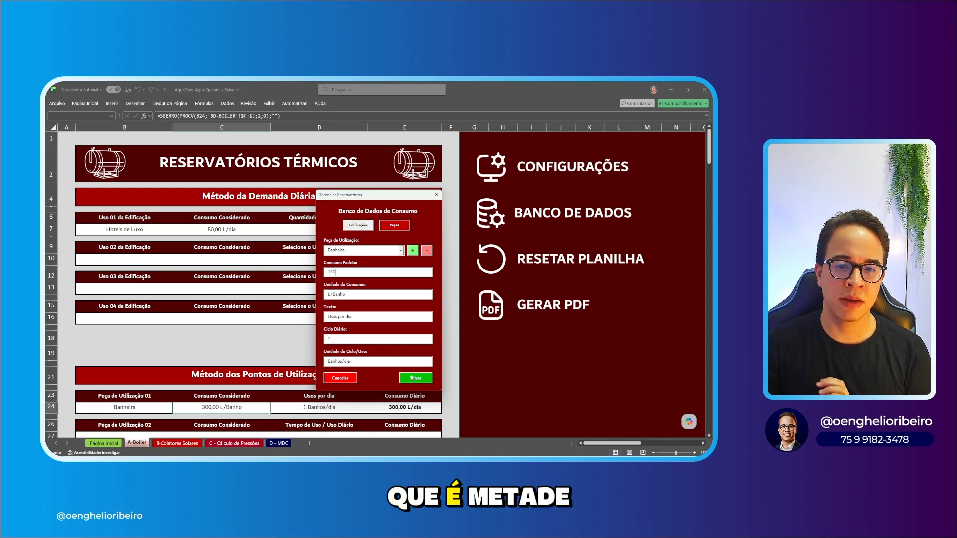
pyautogui.click(411, 377)
pyautogui.click(405, 310)
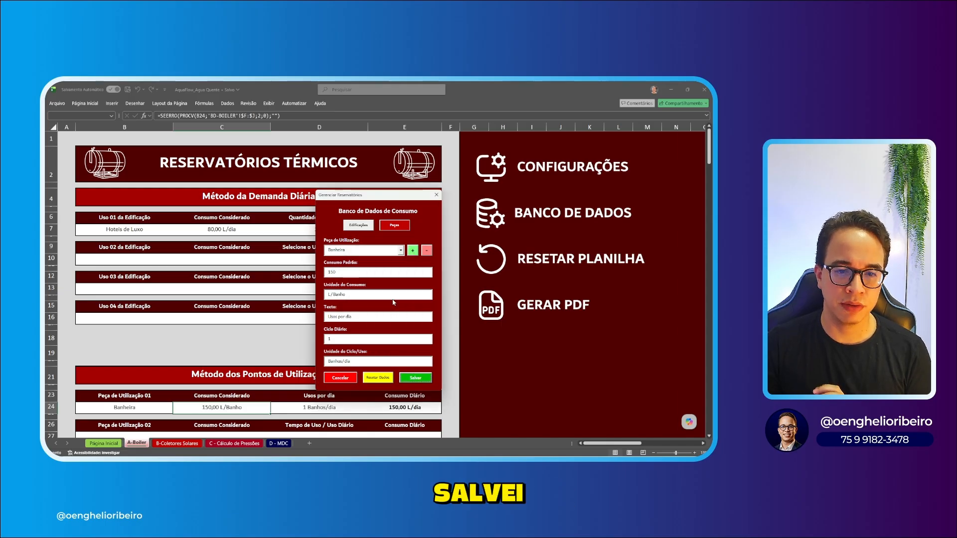
pyautogui.click(436, 194)
pyautogui.doubleClick(218, 409)
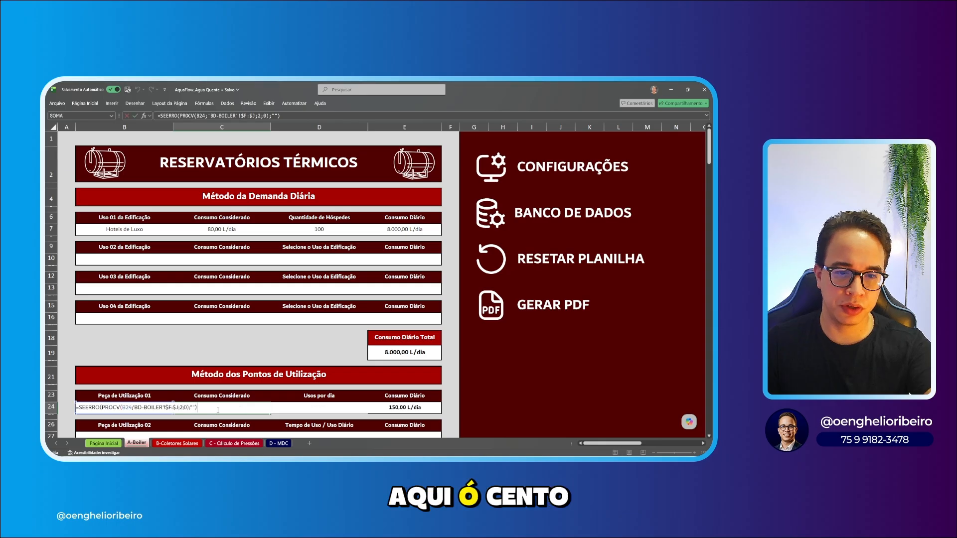
pyautogui.press('Escape')
# Step: Restore the original default values of the fixtures in the consumption database
pyautogui.click(578, 220)
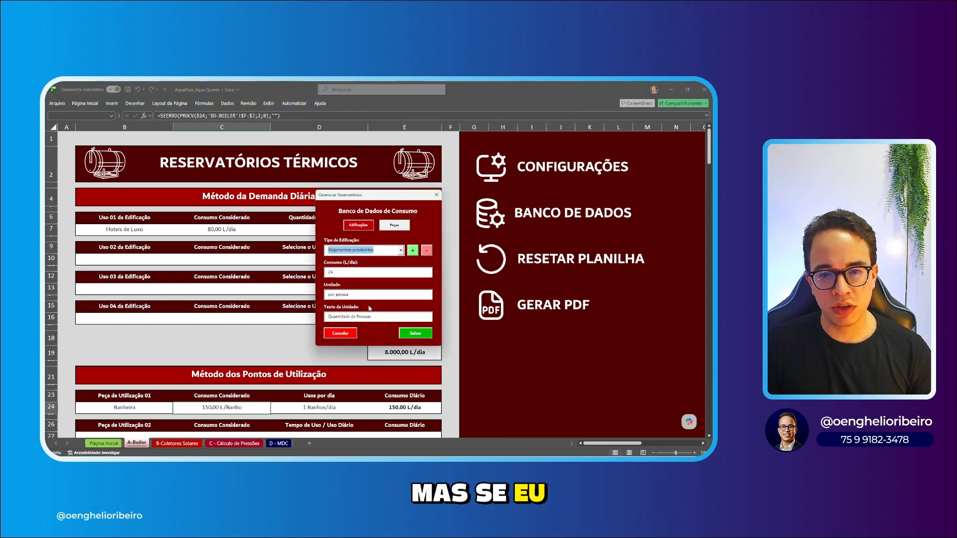
pyautogui.click(394, 225)
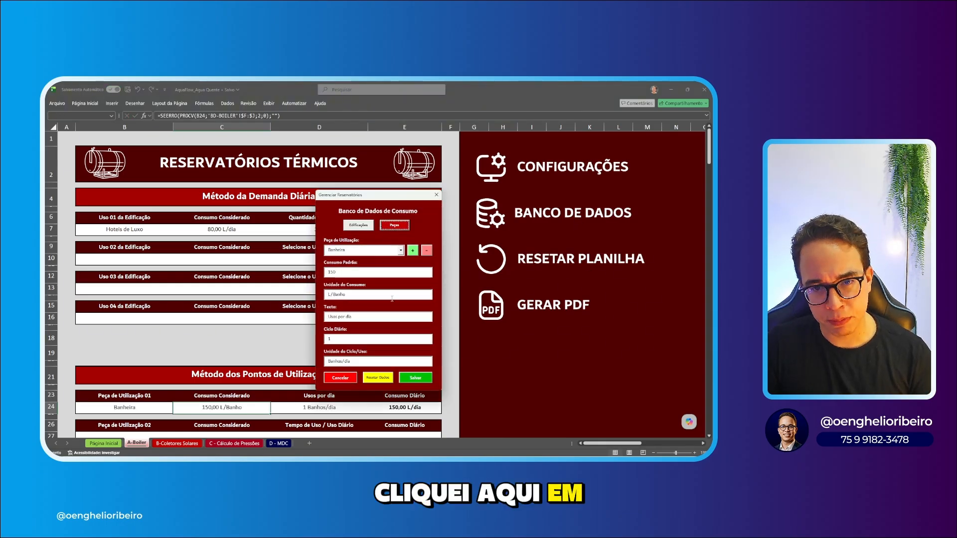
pyautogui.click(382, 379)
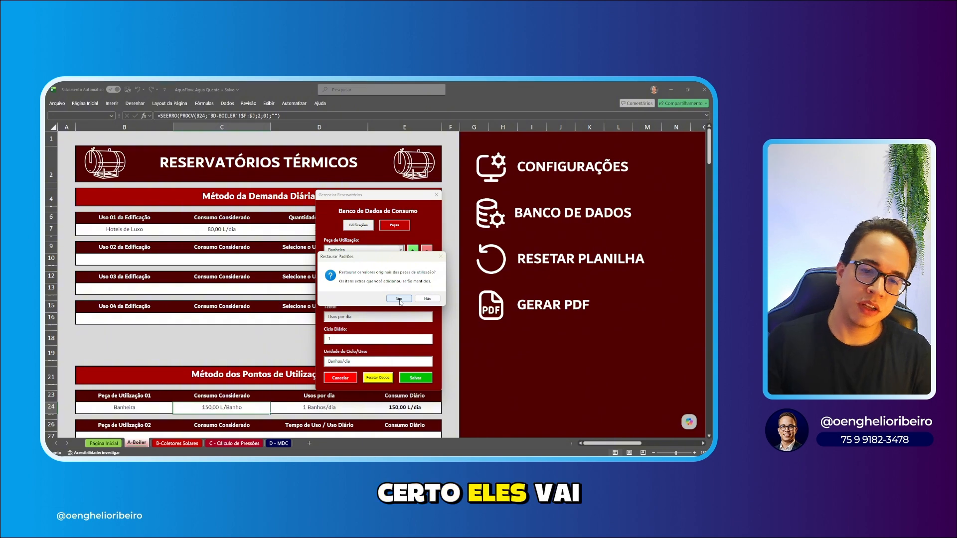
pyautogui.click(399, 299)
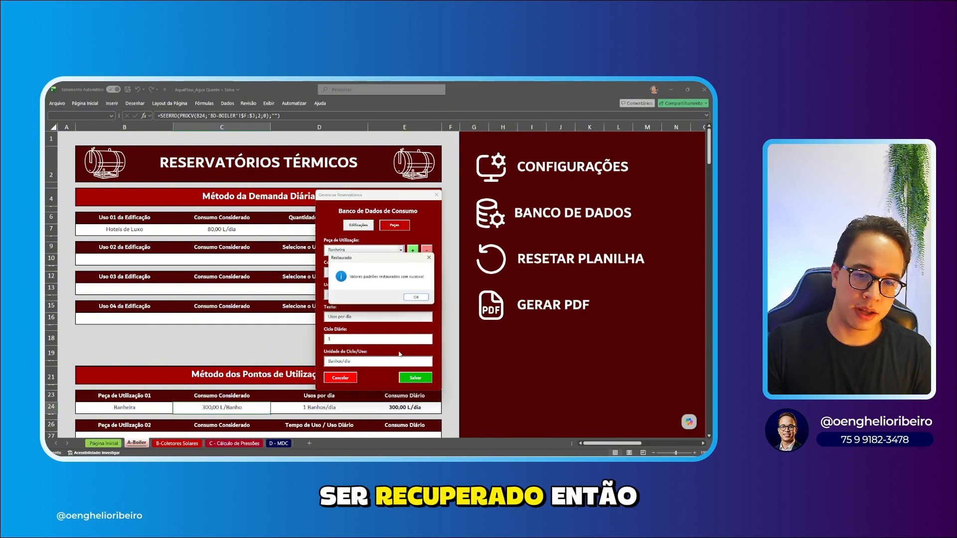
# Step: Save the restored Banheira values in the fixtures database and close the consumption database
pyautogui.click(416, 297)
pyautogui.click(415, 379)
pyautogui.click(404, 298)
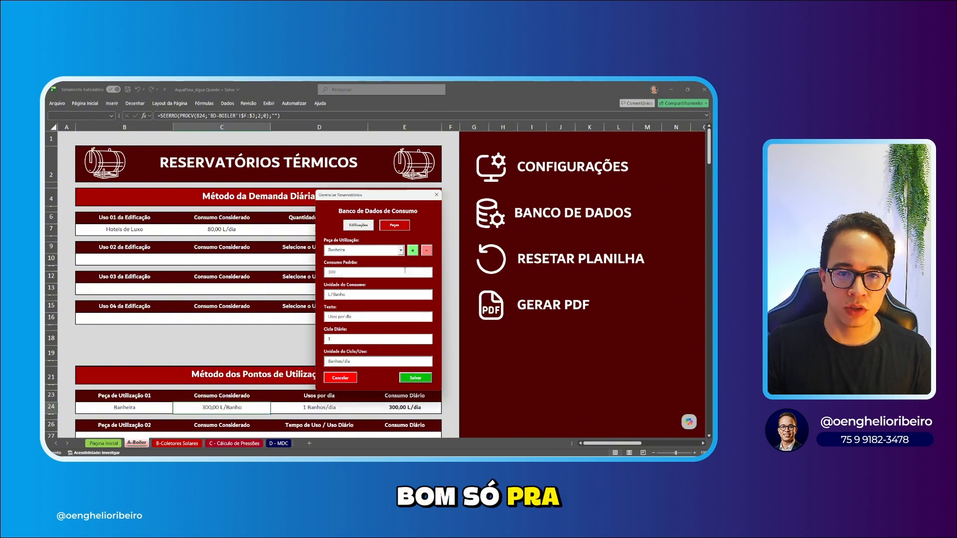
pyautogui.click(436, 196)
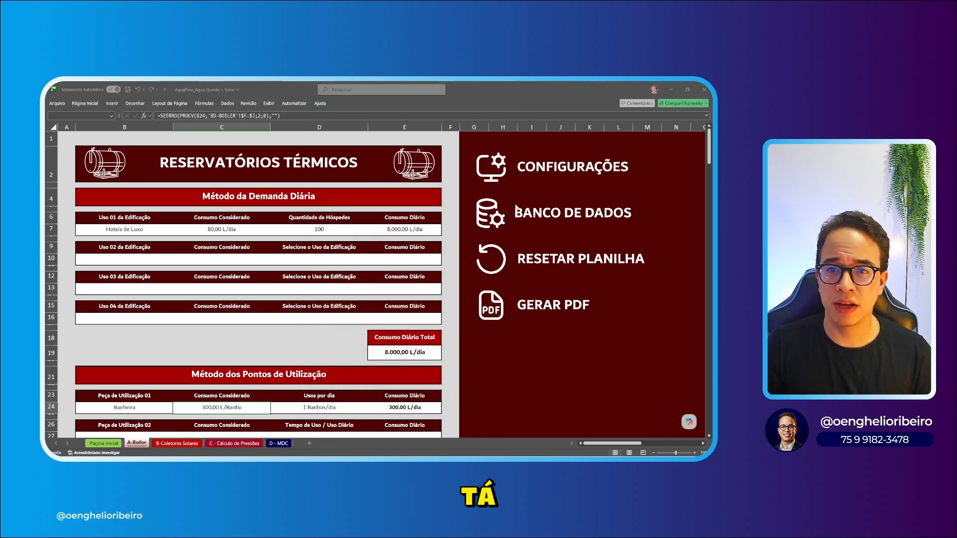
# Step: Look through the building types available in the consumption database, then close it without changes
pyautogui.click(488, 201)
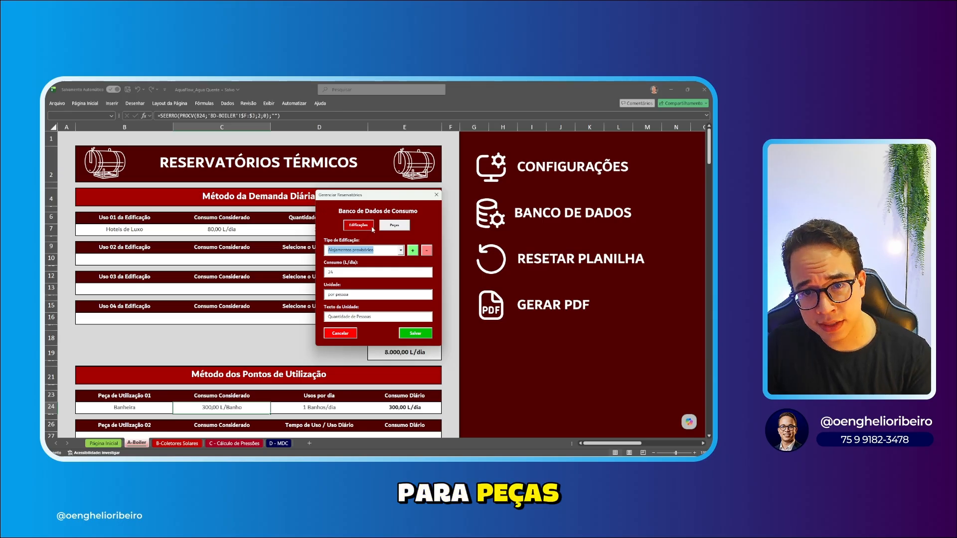
pyautogui.click(372, 224)
pyautogui.click(400, 250)
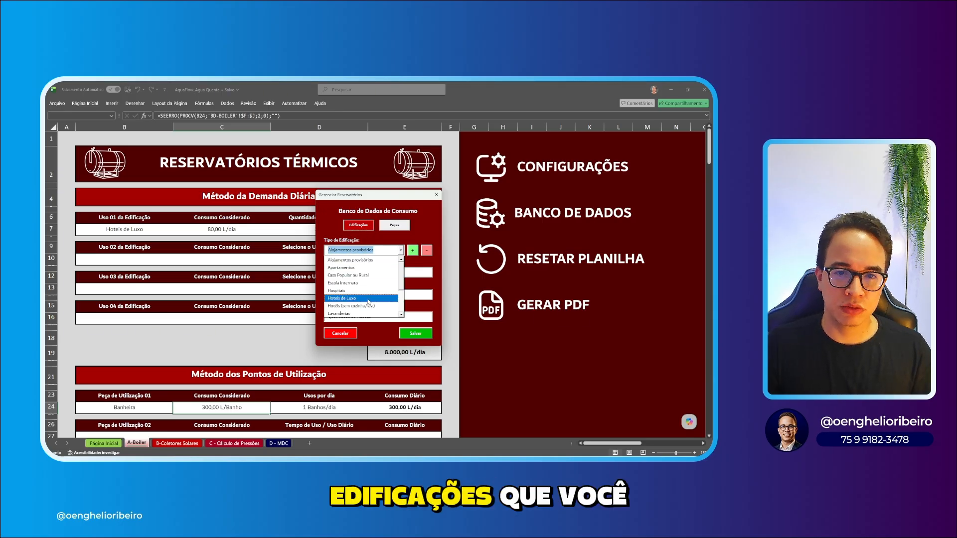
pyautogui.click(357, 334)
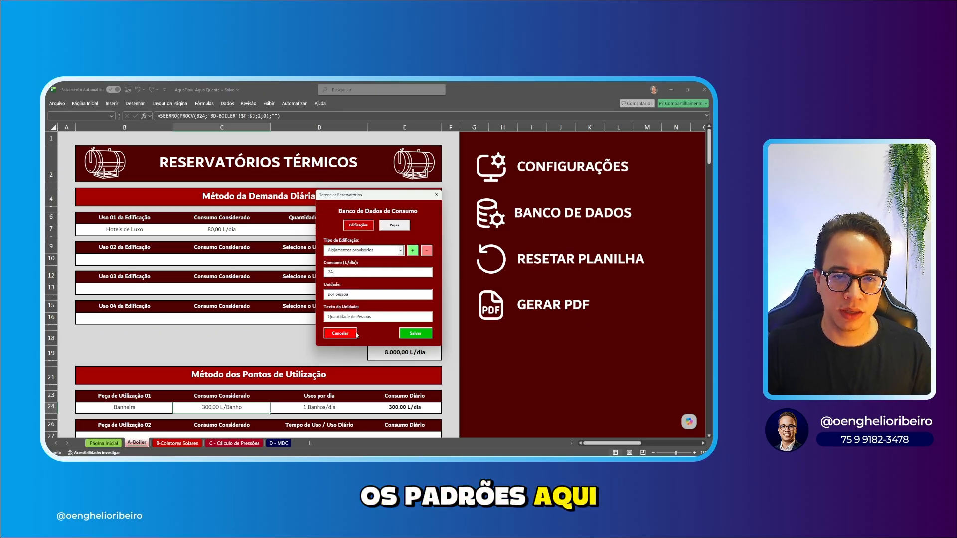
pyautogui.click(357, 334)
# Step: Change the first fixture in the usage points method to Ducha de banho and check its considered consumption
pyautogui.scroll(-3, 302, 331)
pyautogui.click(285, 297)
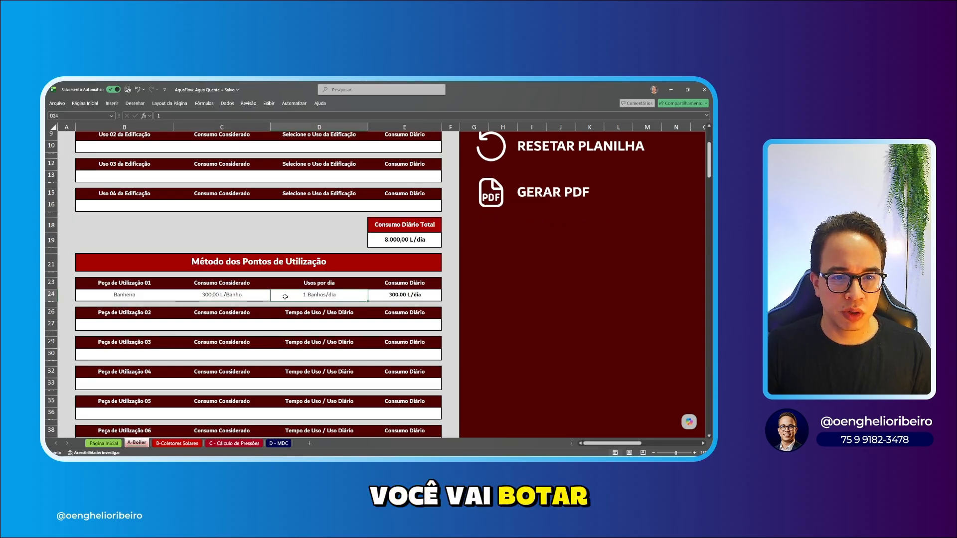
pyautogui.click(141, 298)
pyautogui.click(176, 298)
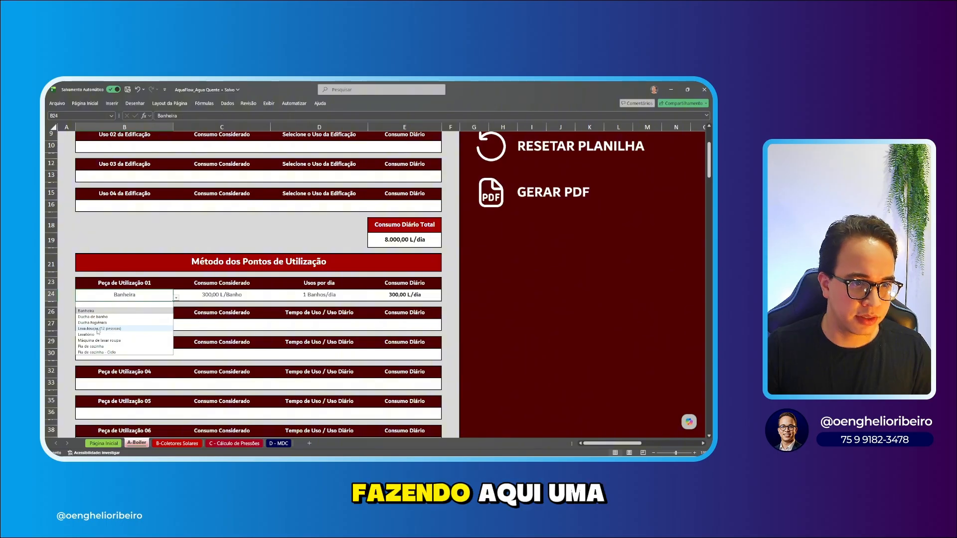
pyautogui.click(112, 317)
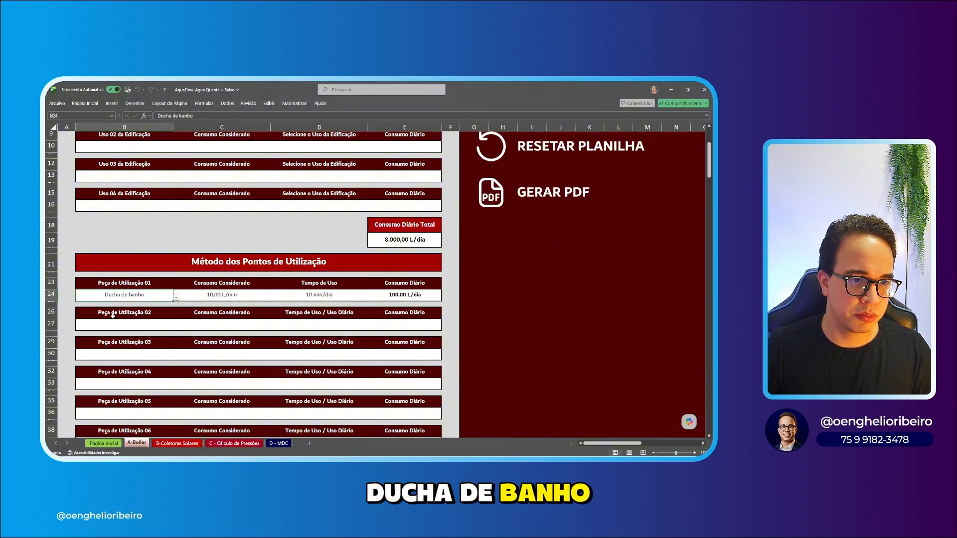
pyautogui.click(224, 297)
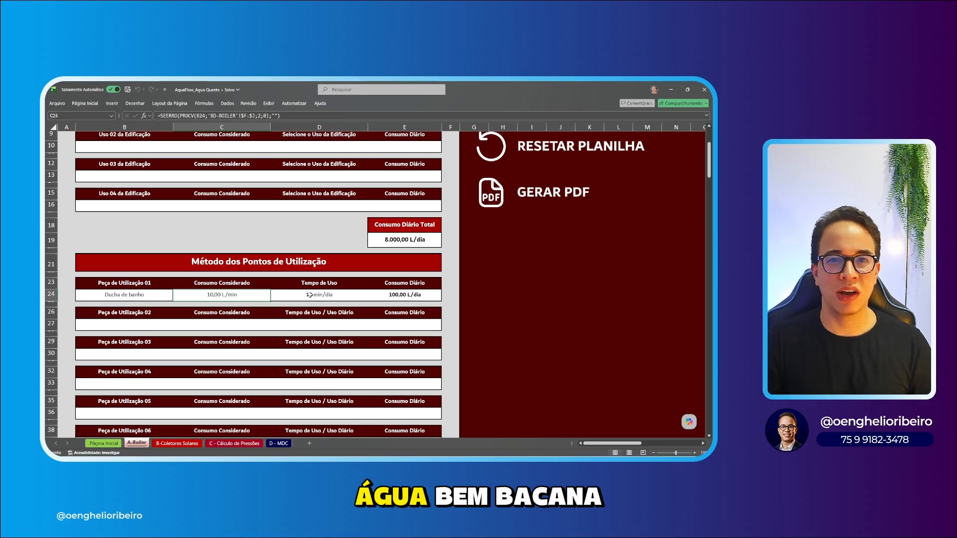
pyautogui.click(309, 295)
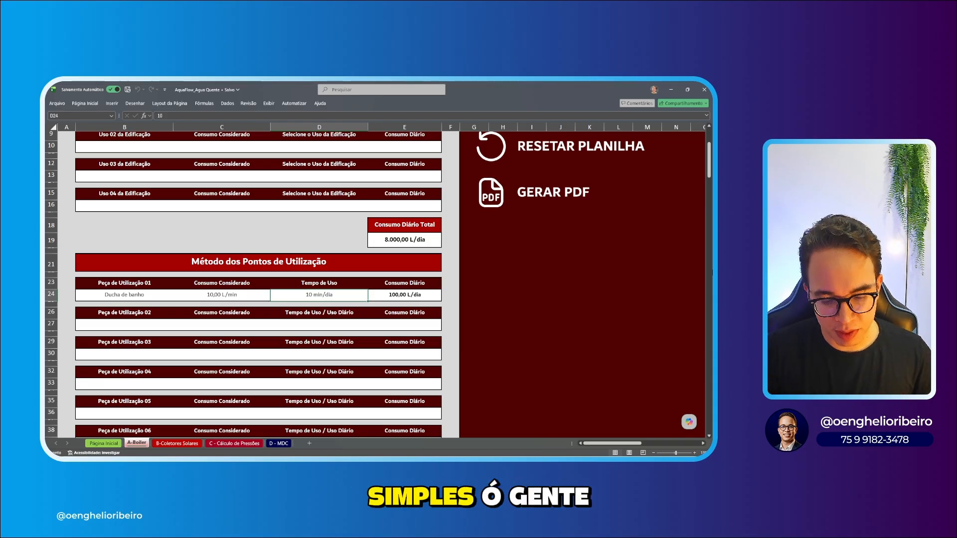
pyautogui.write('=')
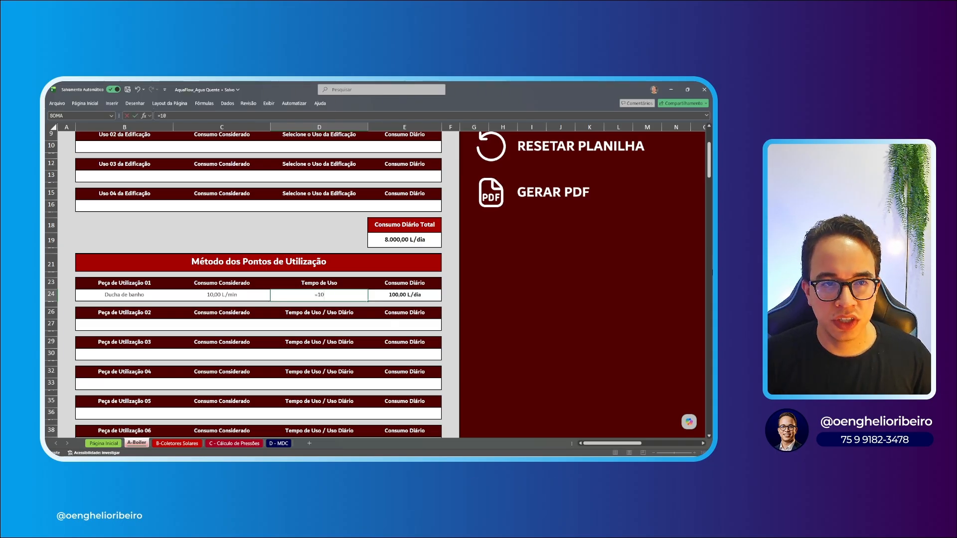
pyautogui.write('10')
pyautogui.press('Escape')
pyautogui.press('F2')
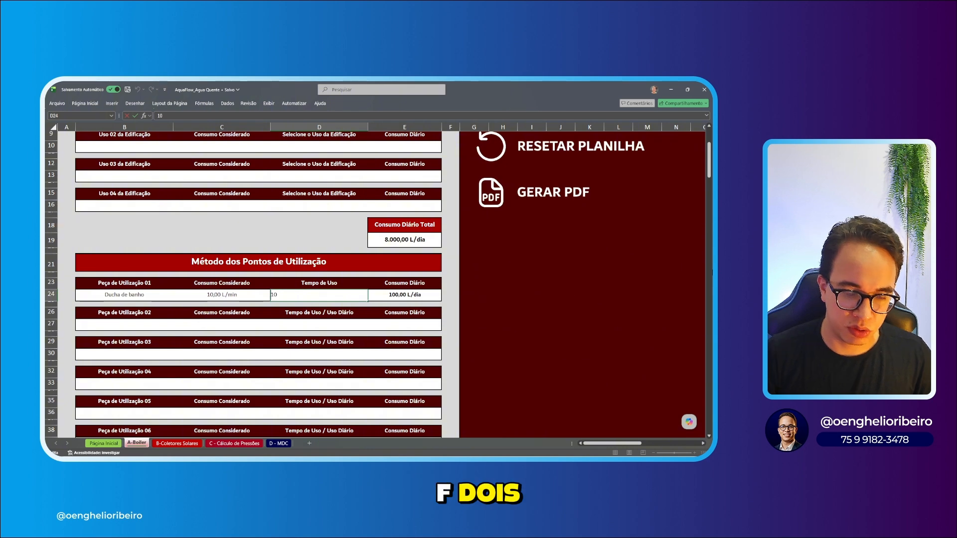
pyautogui.press('Escape')
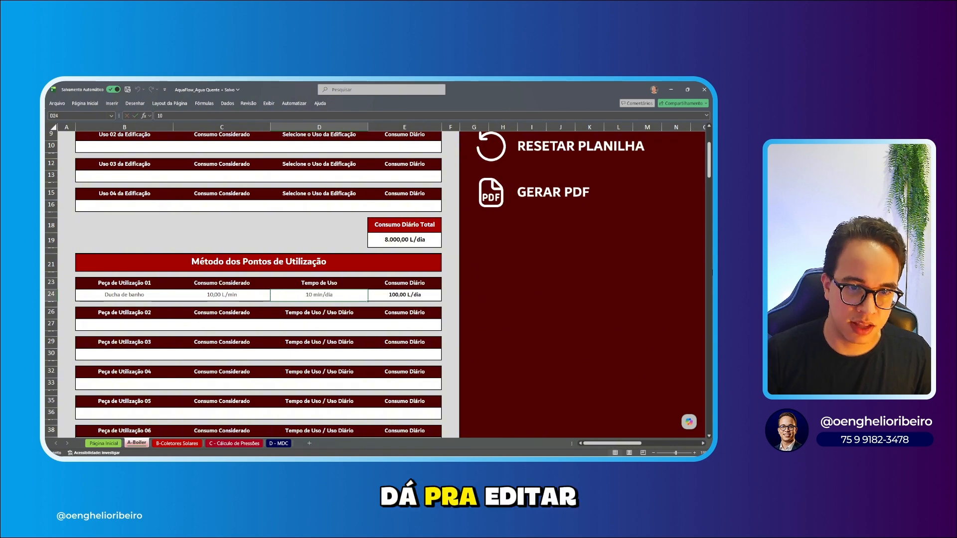
# Step: Try turning the Ducha de banho usage time into a multiplication formula starting with =10*
pyautogui.doubleClick(290, 292)
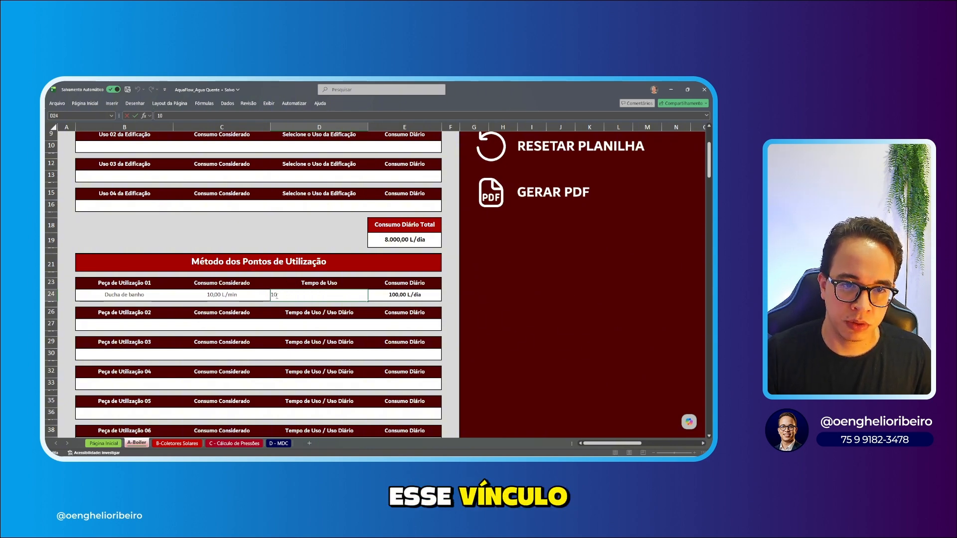
pyautogui.press('Home')
pyautogui.write('=10')
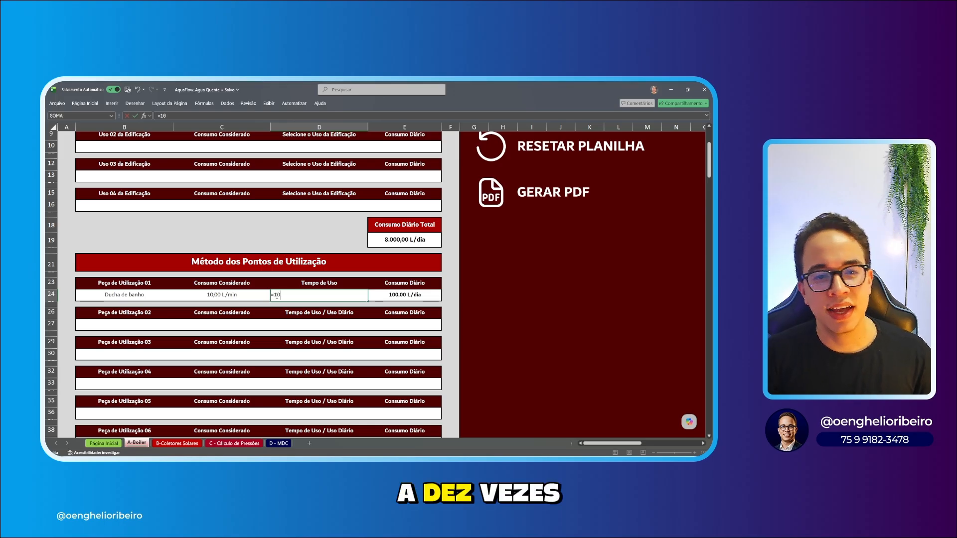
pyautogui.write('*')
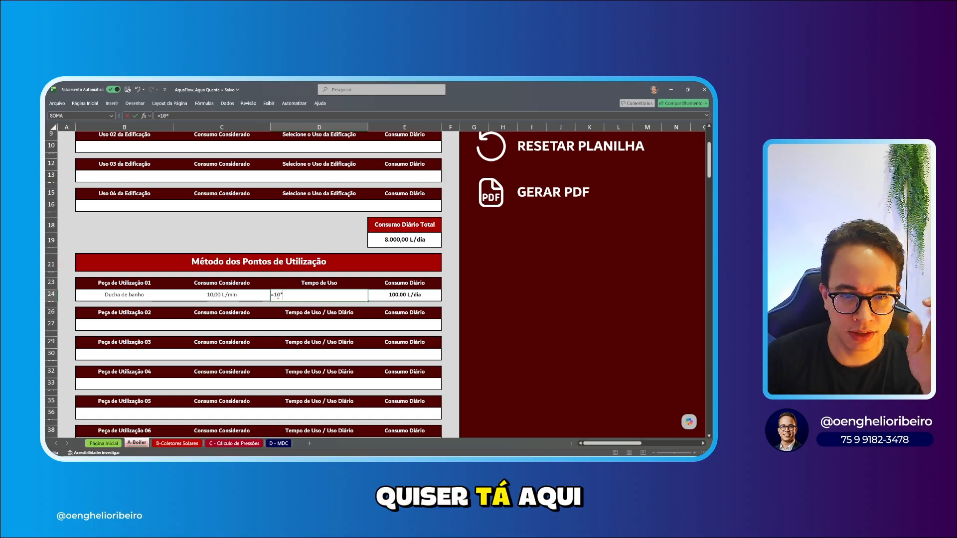
pyautogui.scroll(-3, 189, 346)
pyautogui.scroll(5, 130, 379)
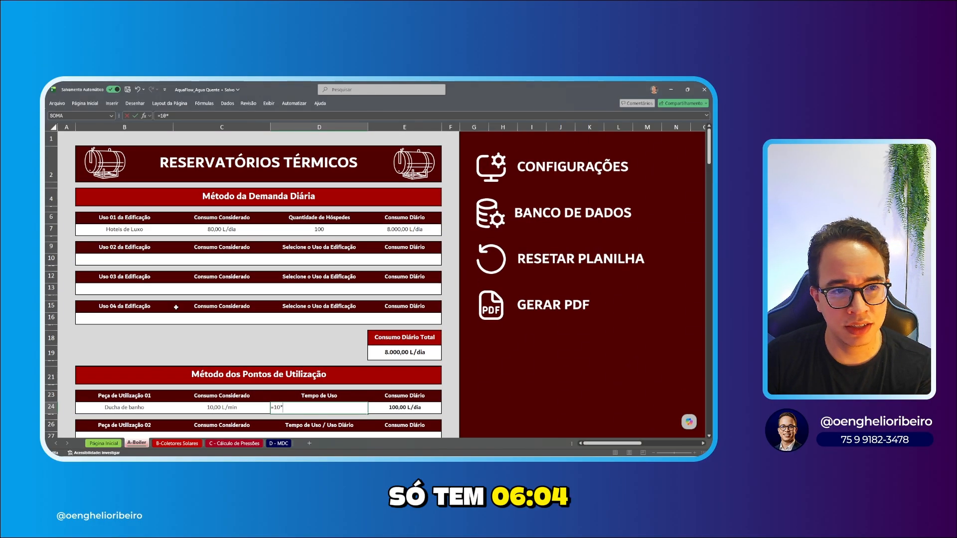
pyautogui.click(548, 182)
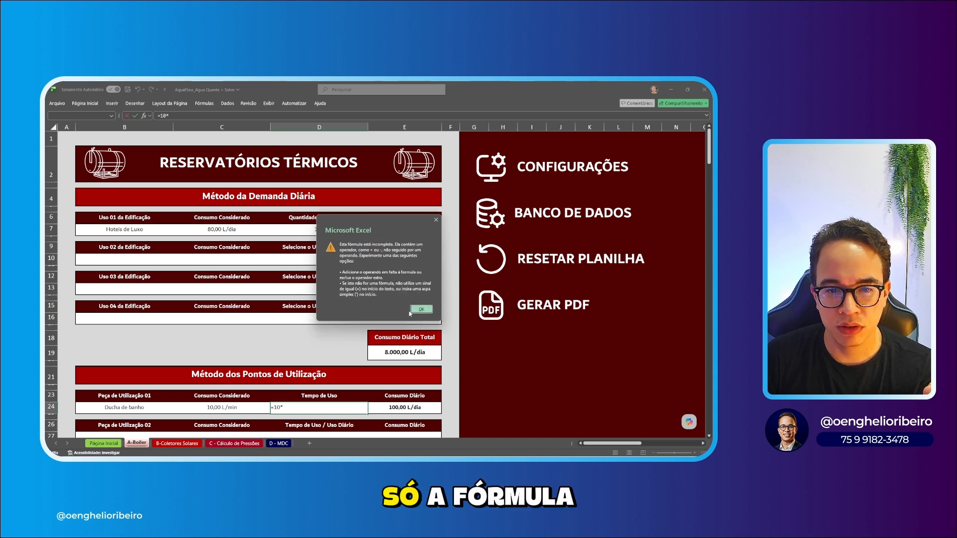
# Step: Replace the incomplete formula in the Ducha de banho usage time with the plain value 10
pyautogui.click(413, 310)
pyautogui.press('BackSpace')
pyautogui.press('BackSpace')
pyautogui.press('BackSpace')
pyautogui.press('BackSpace')
pyautogui.write('10')
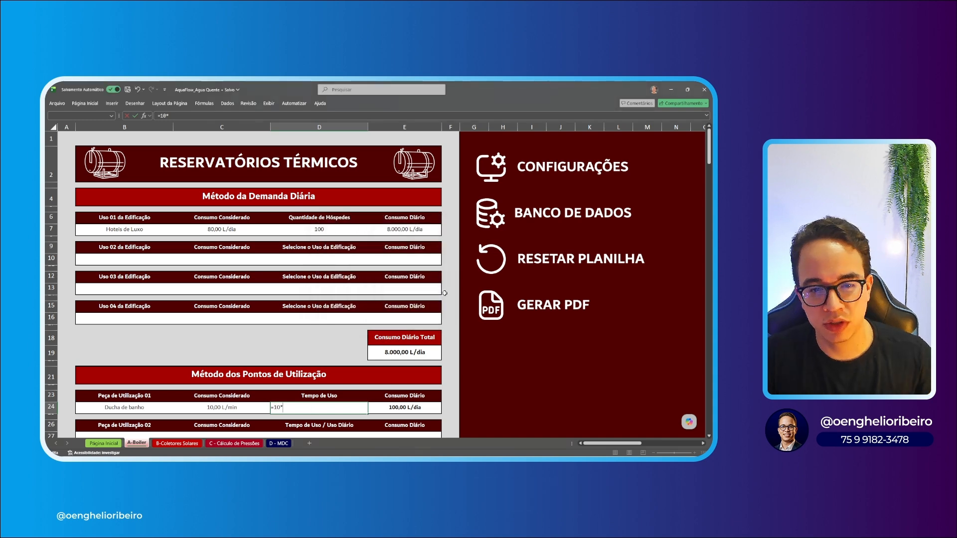
pyautogui.hotkey('ctrl', 'Return')
# Step: Apply 15 building uses and 15 fixtures in the general settings and review the expanded sections of the worksheet
pyautogui.click(527, 161)
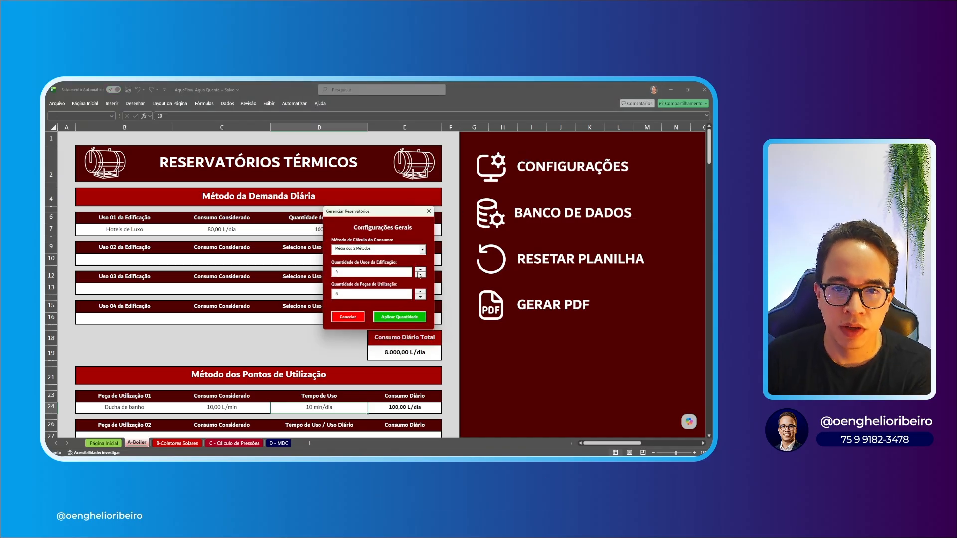
pyautogui.click(420, 270)
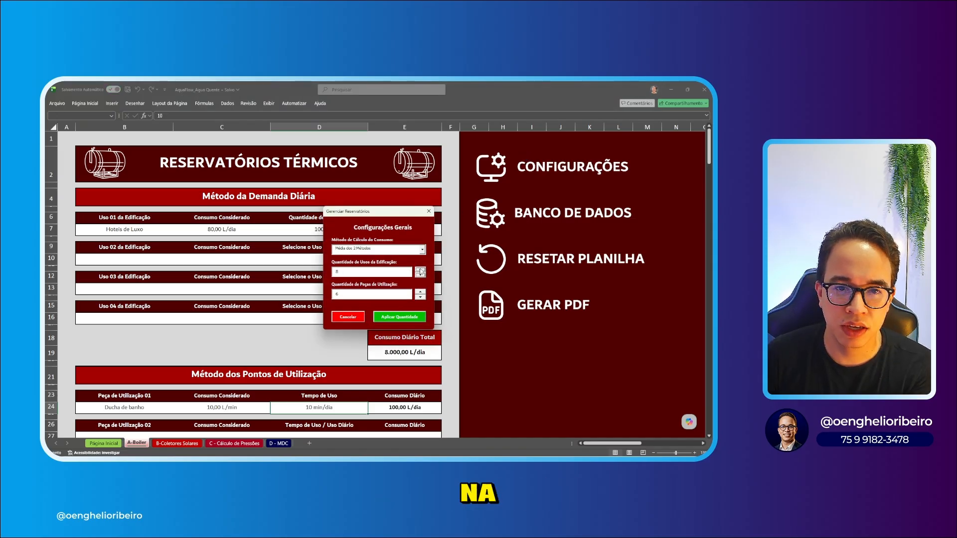
pyautogui.click(420, 270)
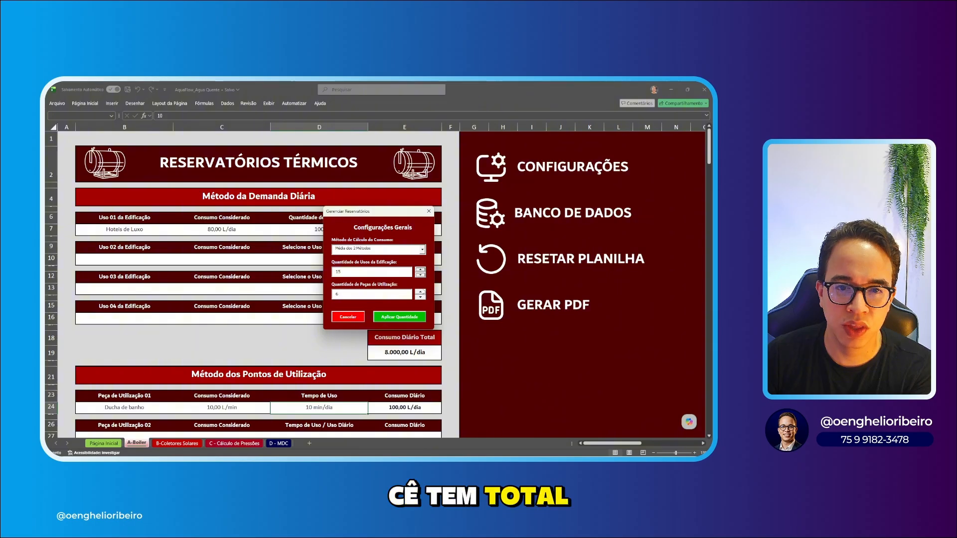
pyautogui.click(420, 291)
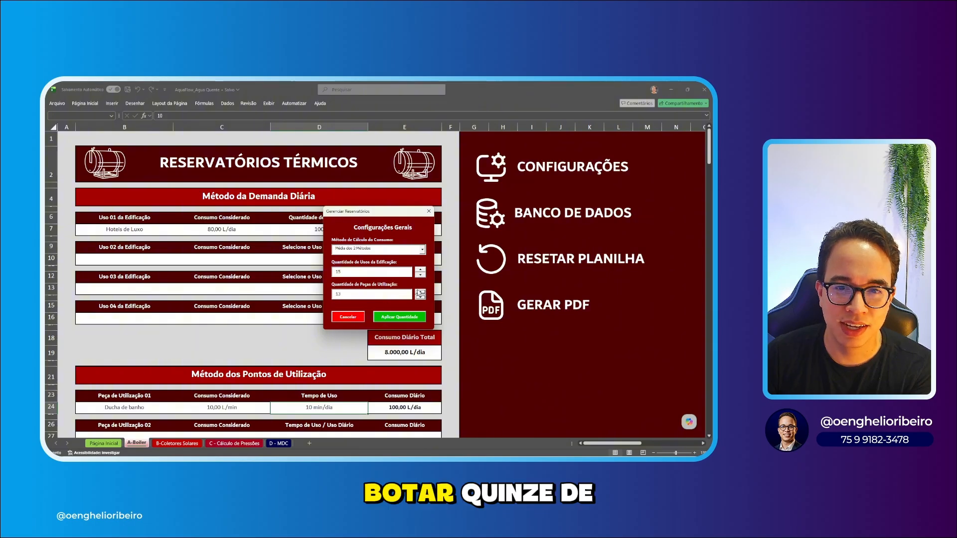
pyautogui.click(413, 314)
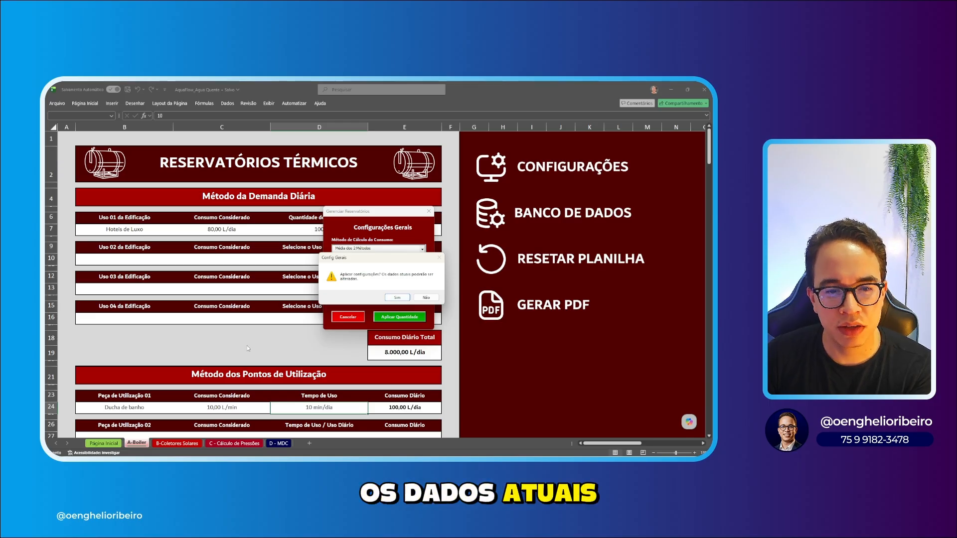
pyautogui.click(397, 298)
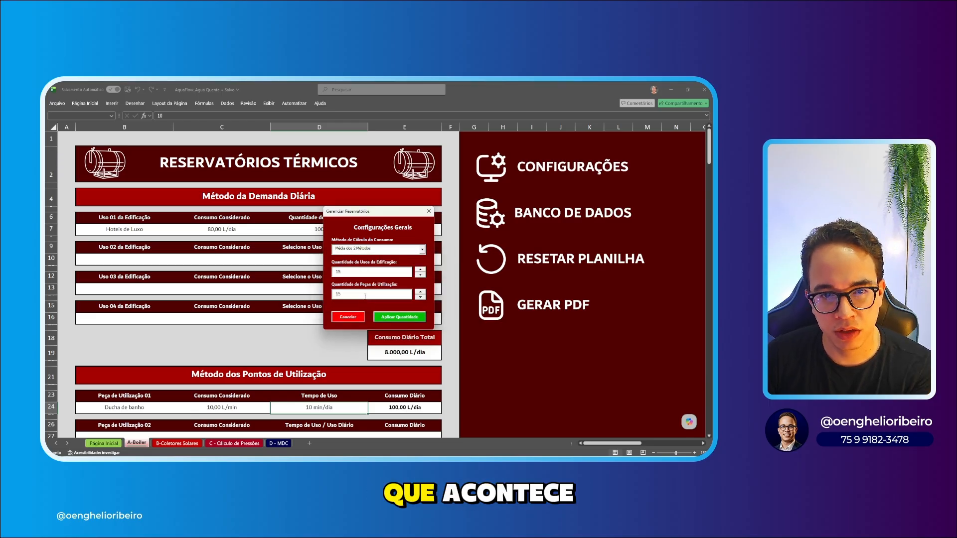
pyautogui.click(409, 297)
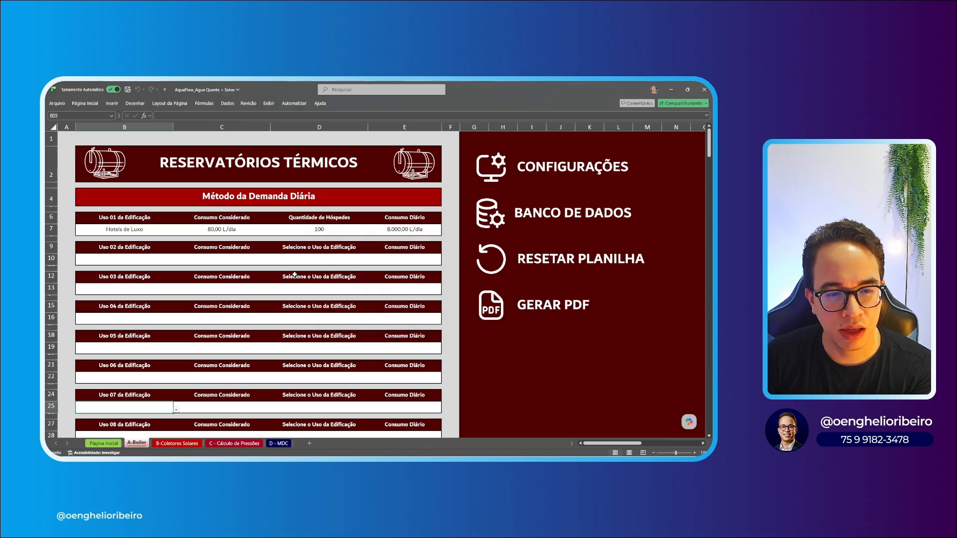
pyautogui.scroll(-15, 295, 274)
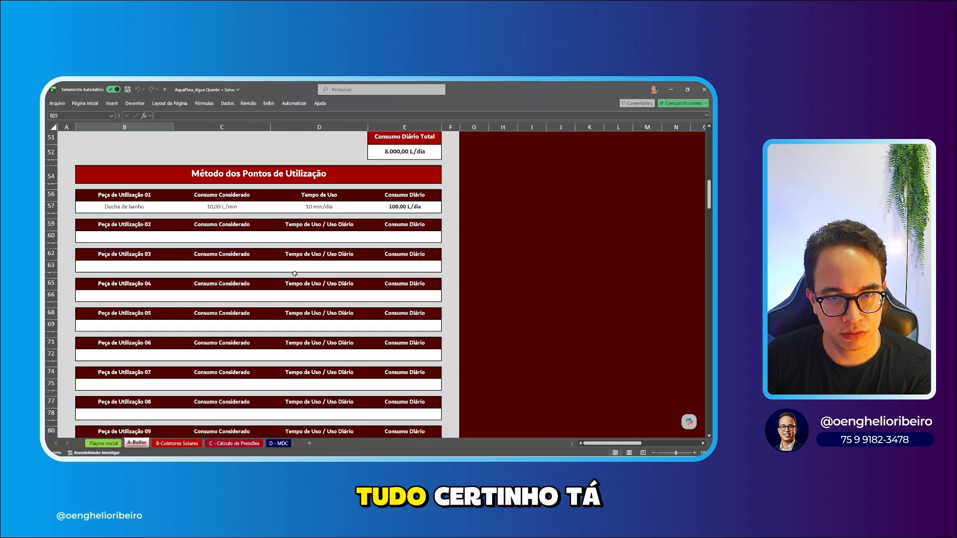
pyautogui.scroll(-12, 295, 274)
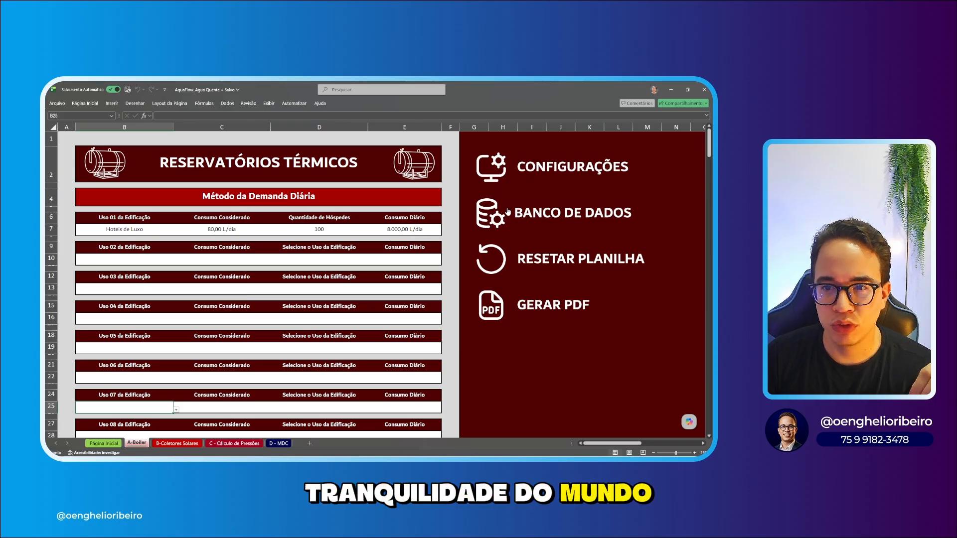
# Step: Reduce the general settings to 2 building uses and 4 fixtures and apply them to the worksheet
pyautogui.click(526, 202)
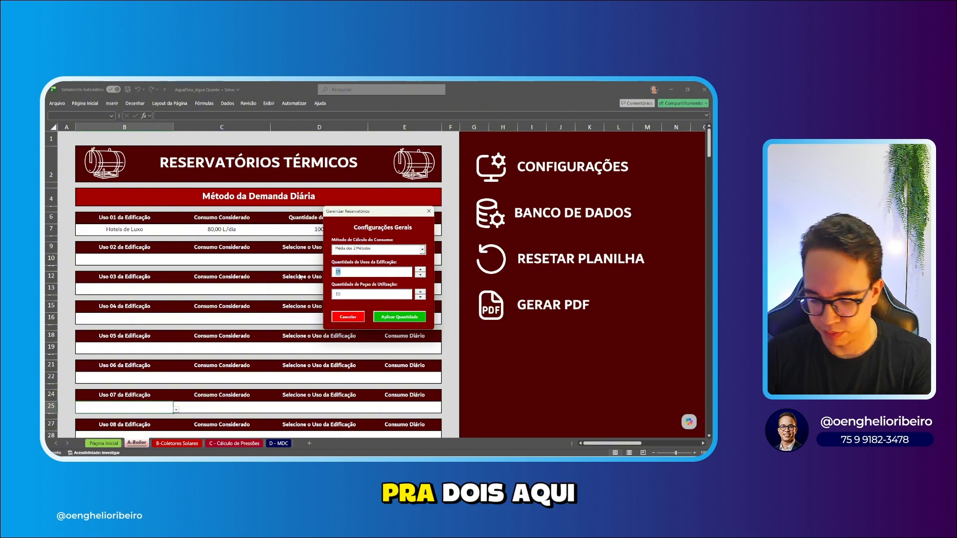
pyautogui.click(420, 270)
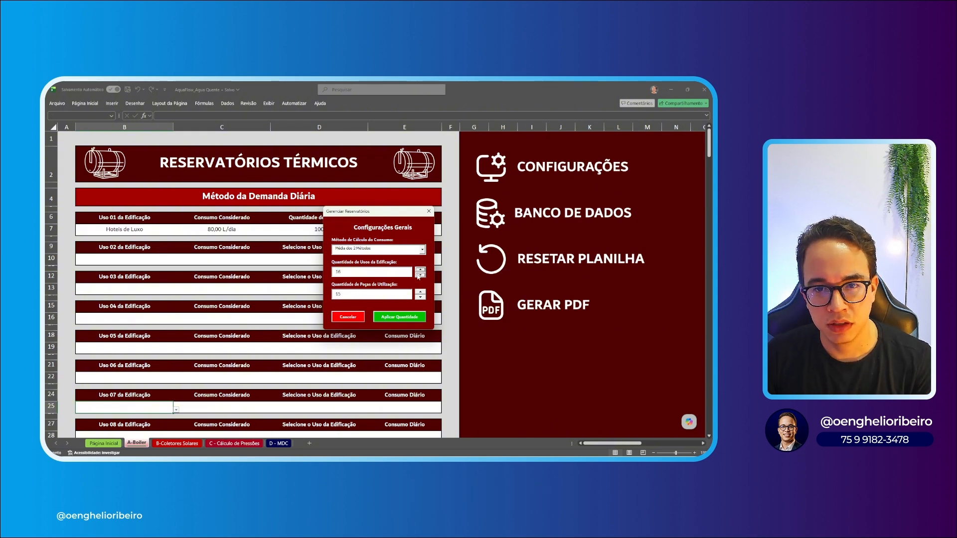
pyautogui.click(420, 275)
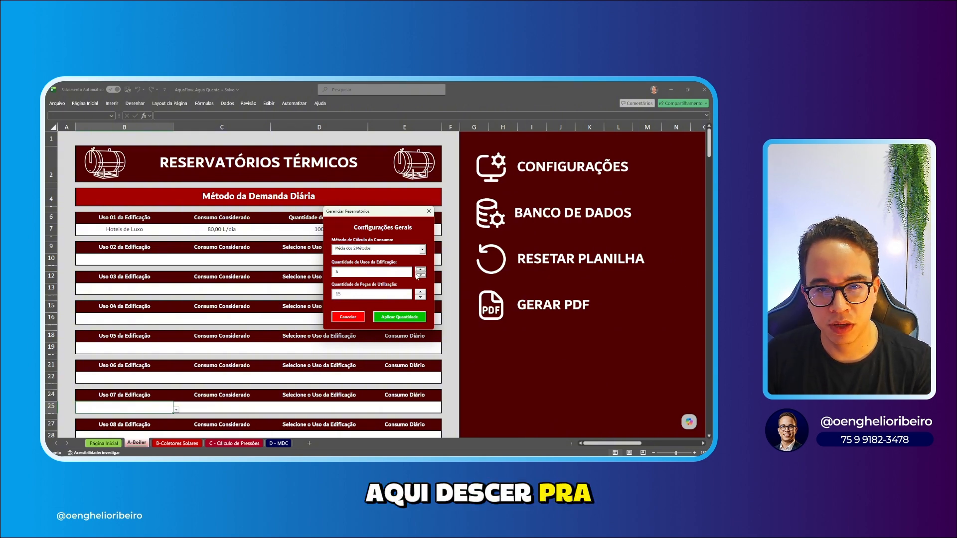
pyautogui.click(419, 275)
pyautogui.click(421, 298)
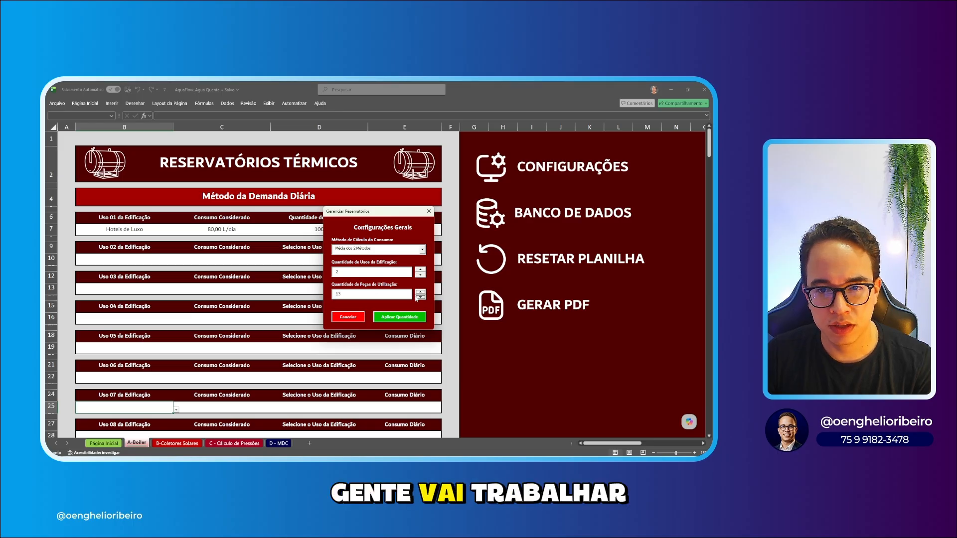
pyautogui.click(404, 317)
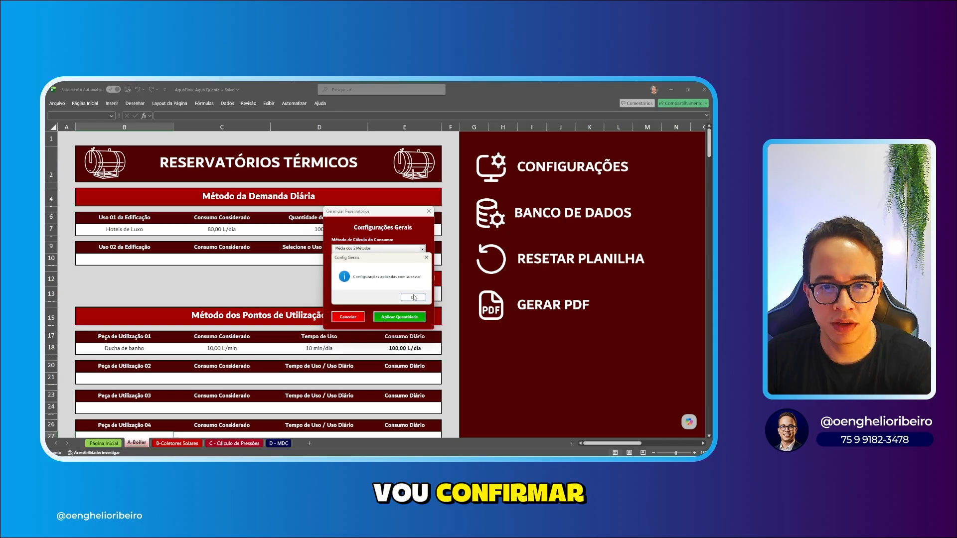
pyautogui.click(405, 297)
# Step: Set the Ducha de banho usage time with the formula =10*6*2
pyautogui.scroll(-2, 208, 288)
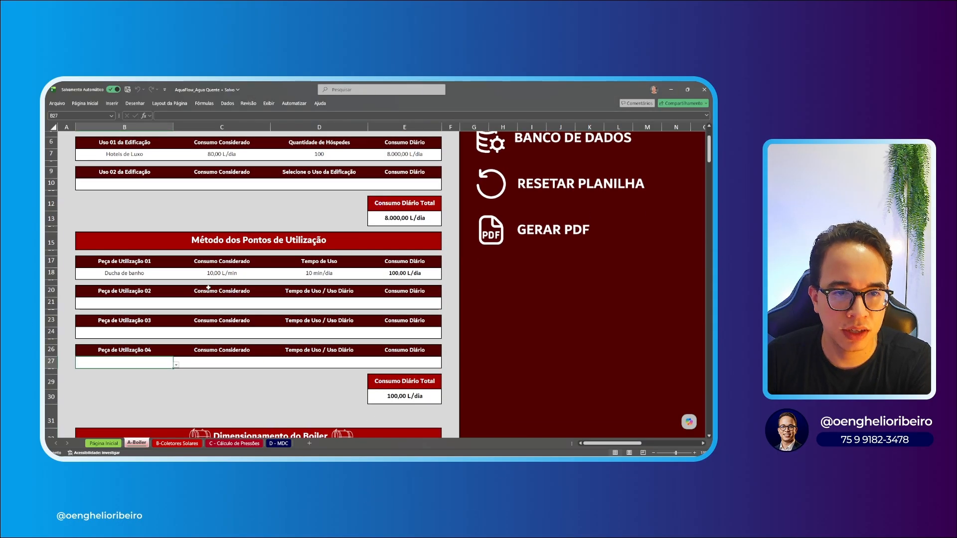
pyautogui.doubleClick(286, 275)
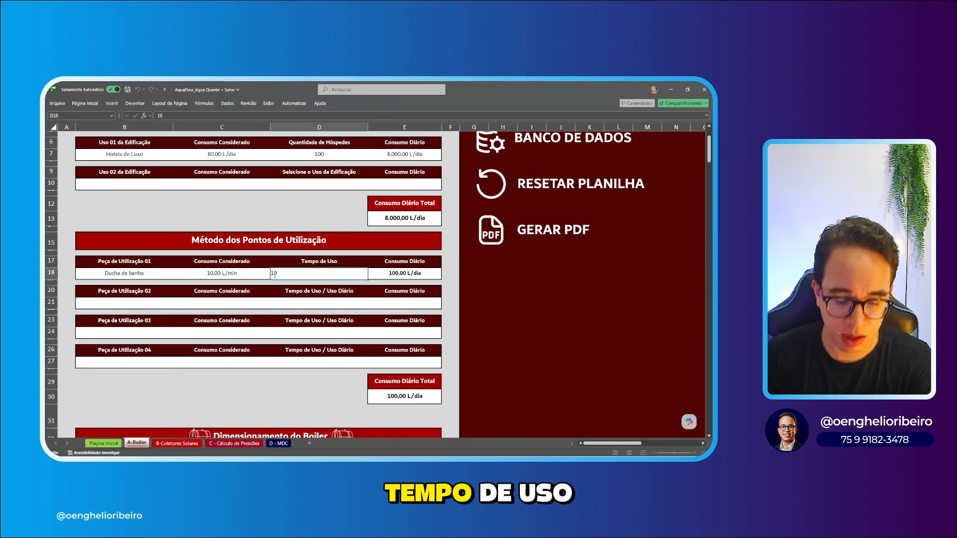
pyautogui.press('Home')
pyautogui.write('=')
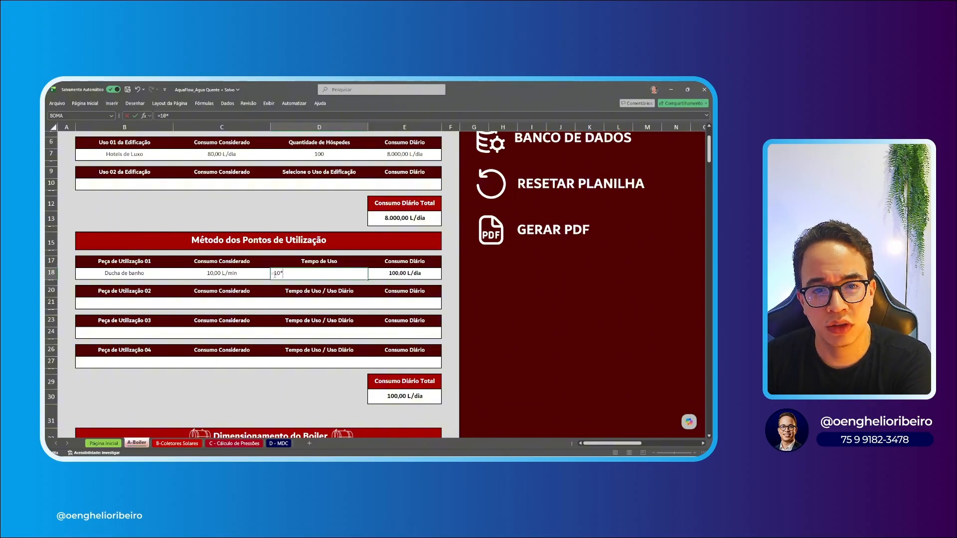
pyautogui.write('6*')
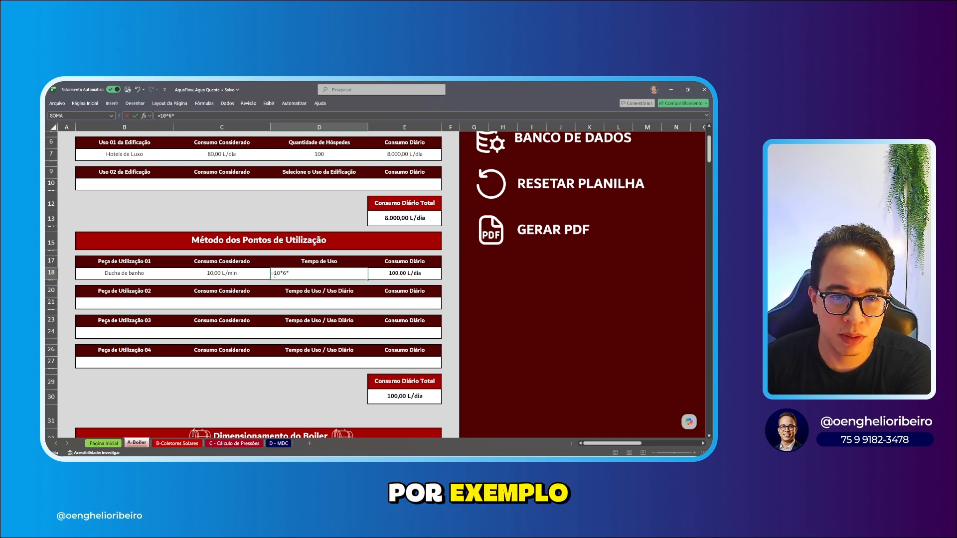
pyautogui.write('2')
pyautogui.press('Return')
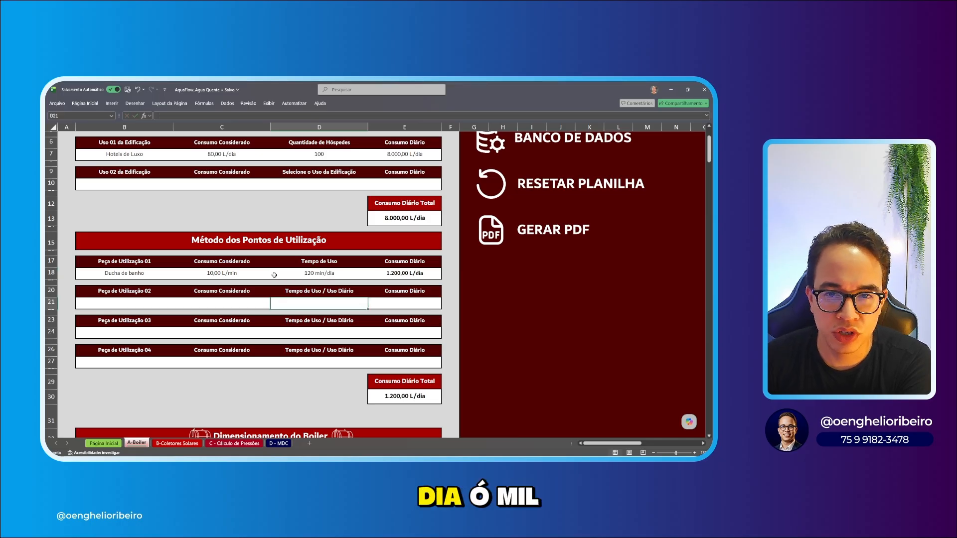
# Step: Change the Ducha de banho usage time formula to =5*6*2
pyautogui.click(274, 275)
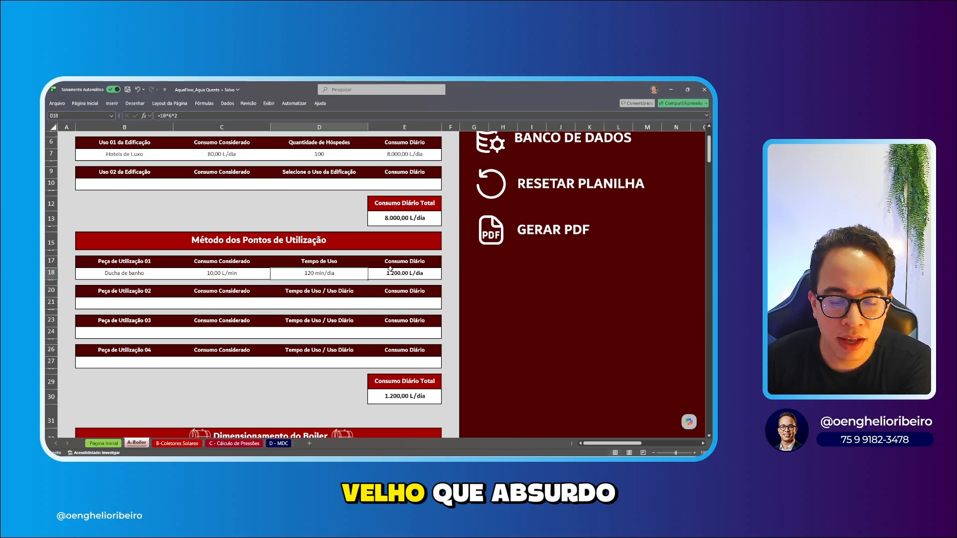
pyautogui.click(241, 276)
pyautogui.doubleClick(333, 277)
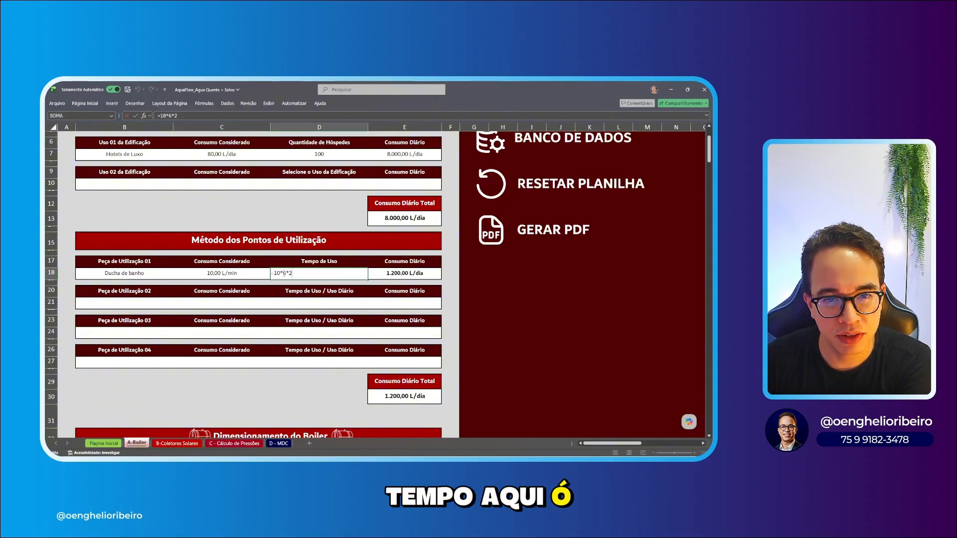
pyautogui.doubleClick(276, 273)
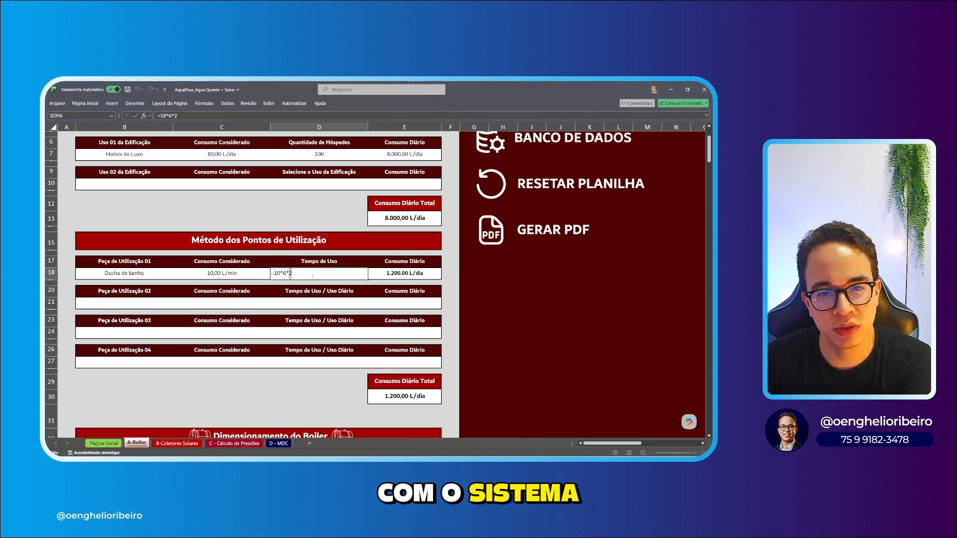
pyautogui.click(229, 273)
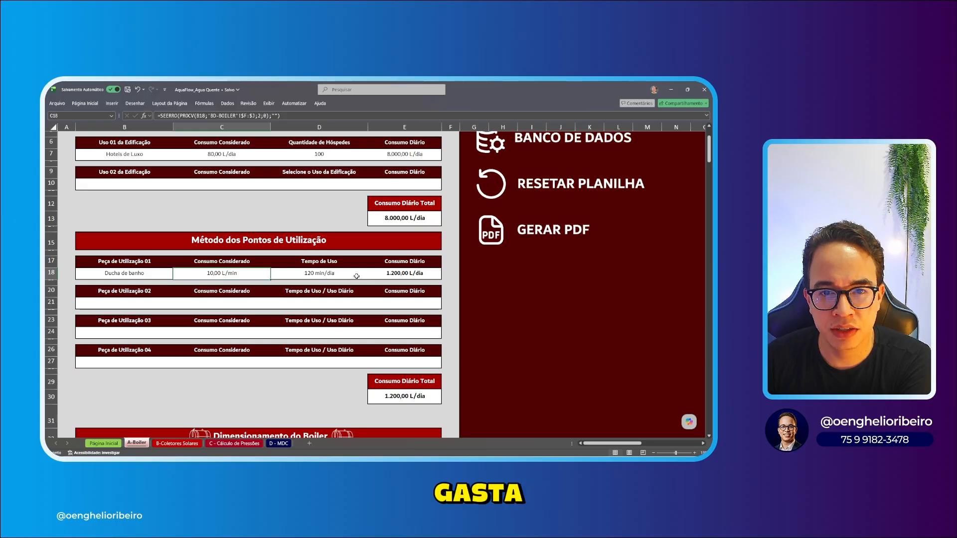
pyautogui.moveTo(165, 273); pyautogui.dragTo(353, 270)
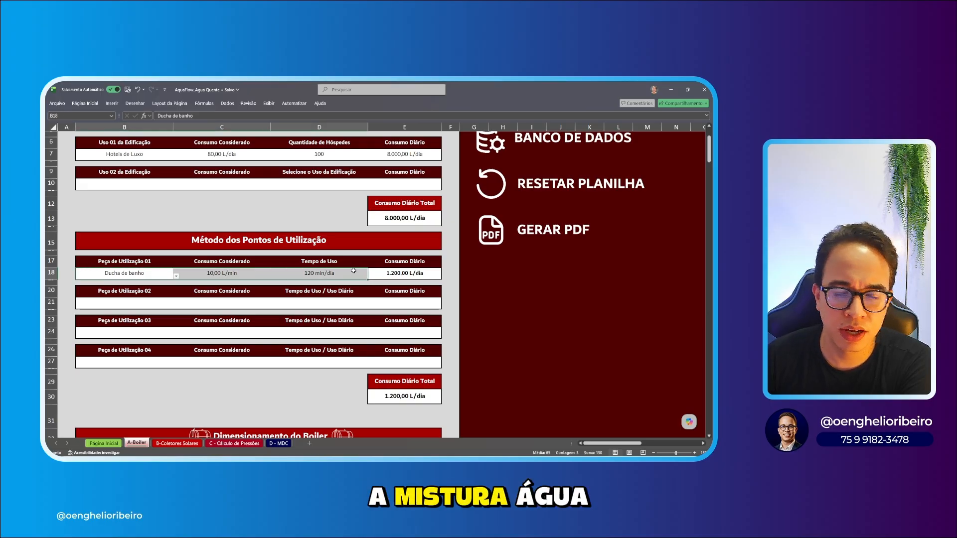
pyautogui.click(221, 273)
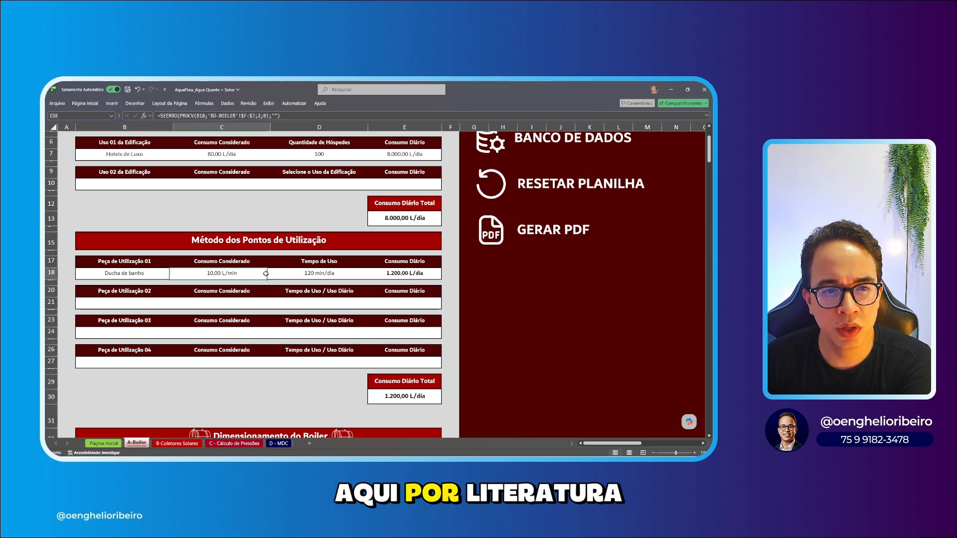
pyautogui.click(346, 274)
pyautogui.write('=10*6*2')
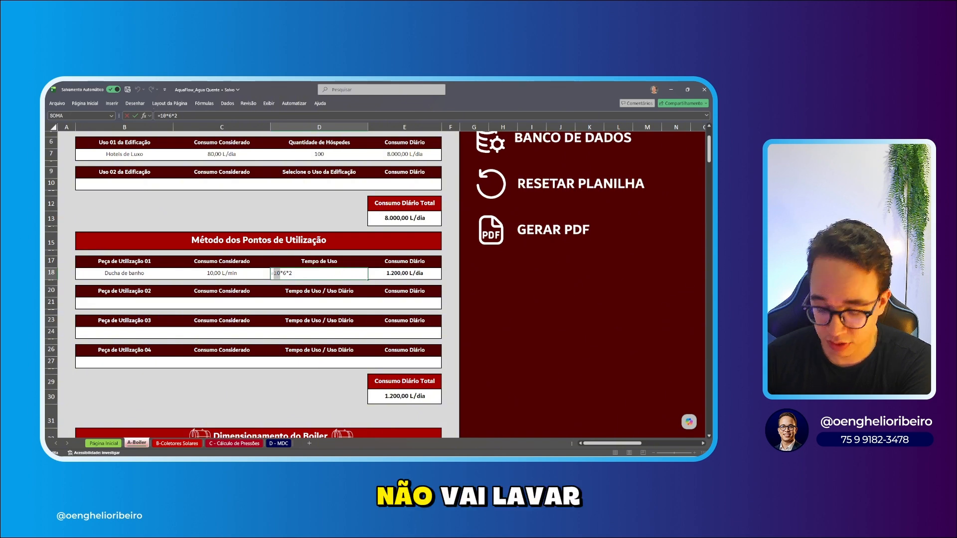
pyautogui.press('Return')
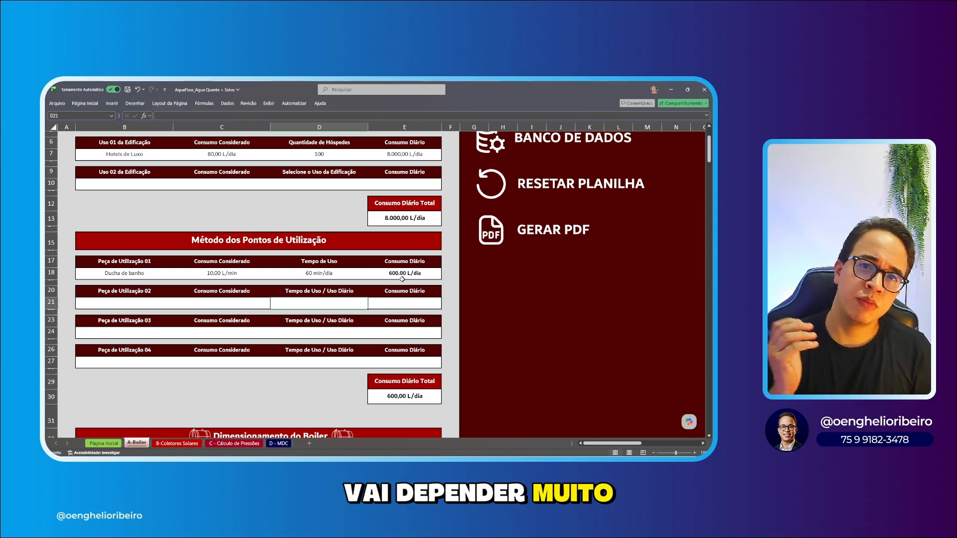
pyautogui.doubleClick(346, 275)
pyautogui.press('Escape')
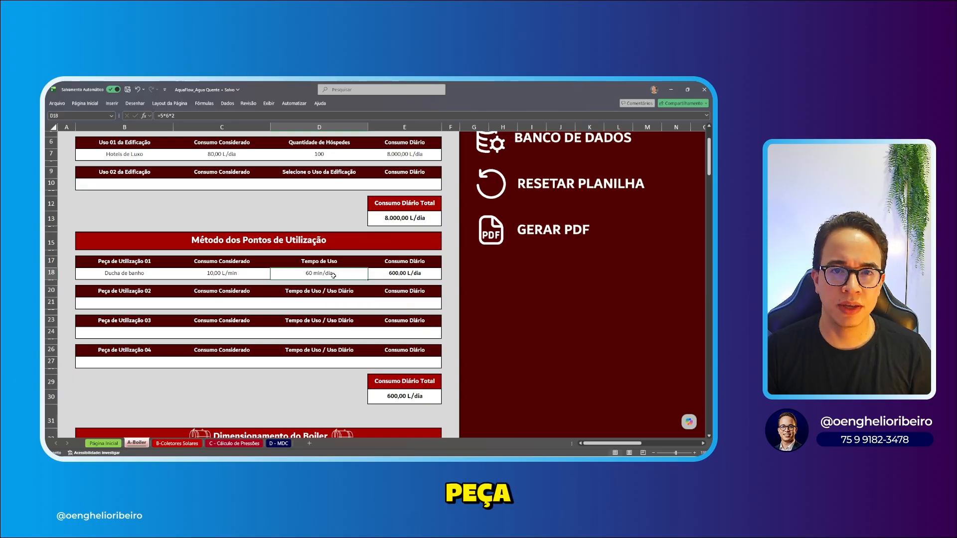
# Step: Compare the daily consumption totals of both methods with the Volume de Consumo in the boiler sizing section
pyautogui.scroll(1, 333, 275)
pyautogui.press('Return')
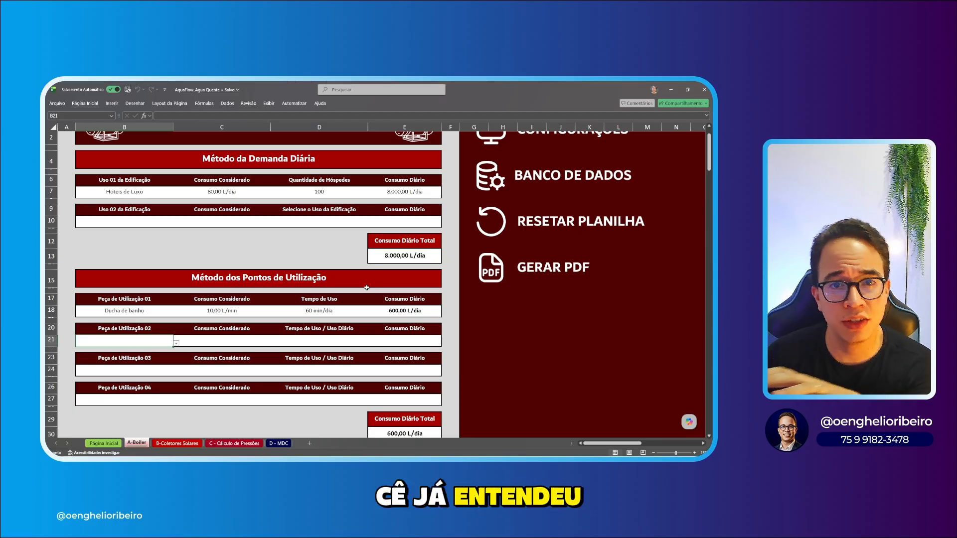
pyautogui.press('Up')
pyautogui.press('Up')
pyautogui.press('Up')
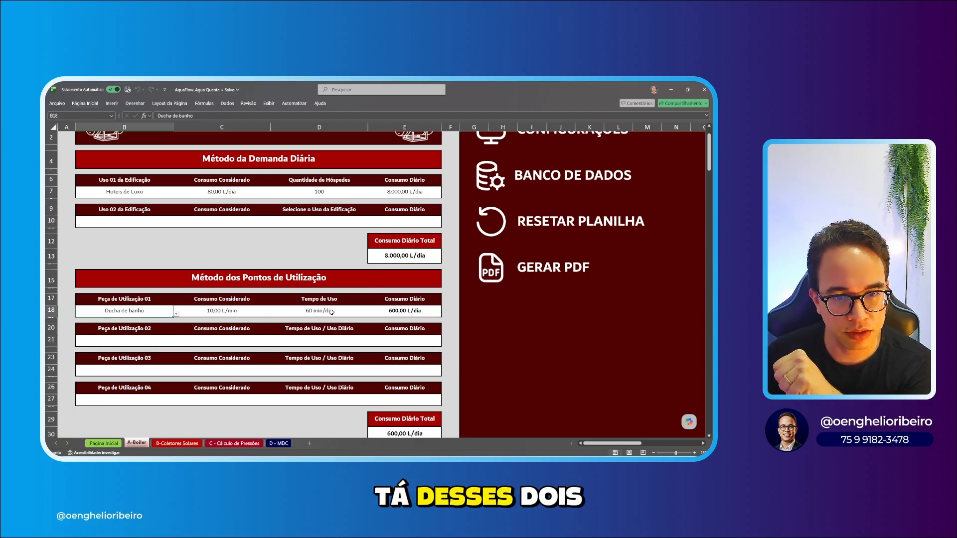
pyautogui.scroll(-5, 358, 329)
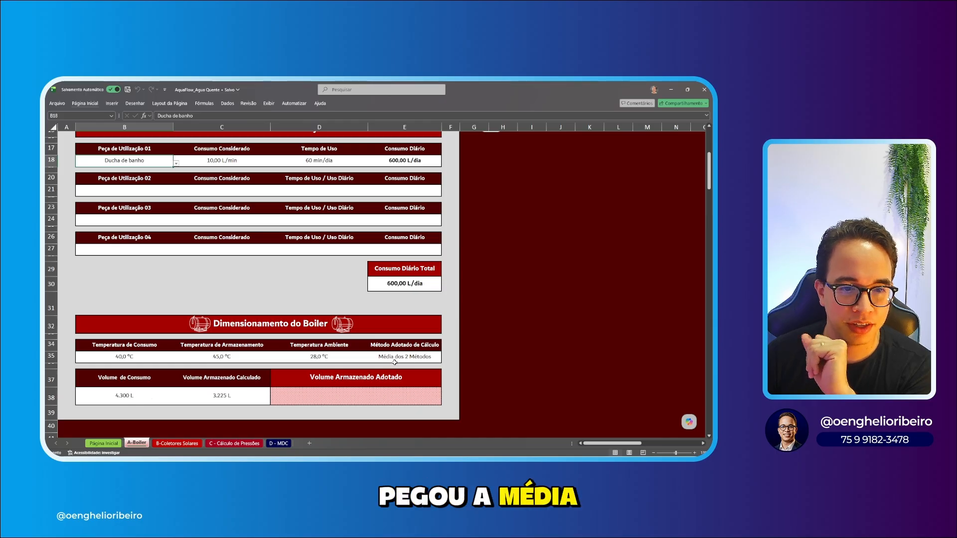
pyautogui.scroll(4, 393, 314)
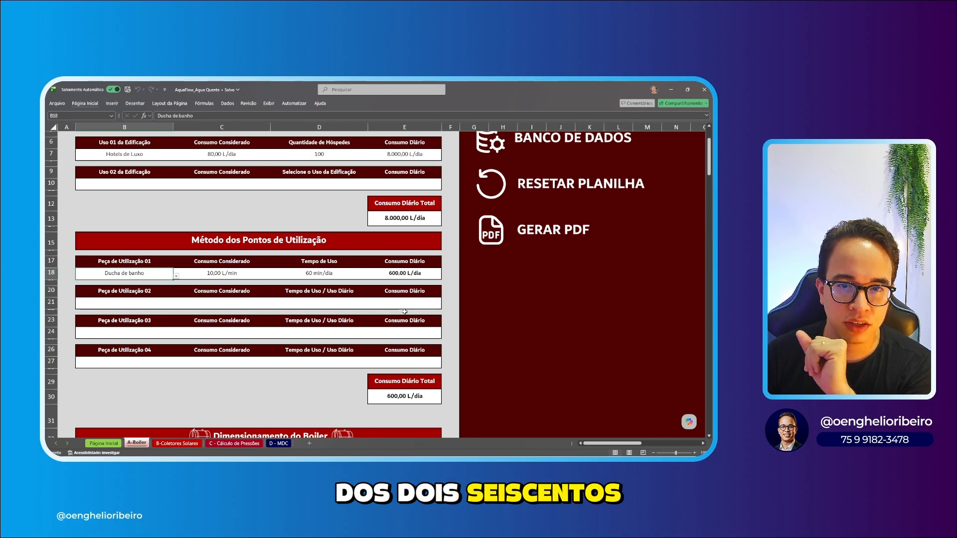
pyautogui.scroll(-2, 394, 218)
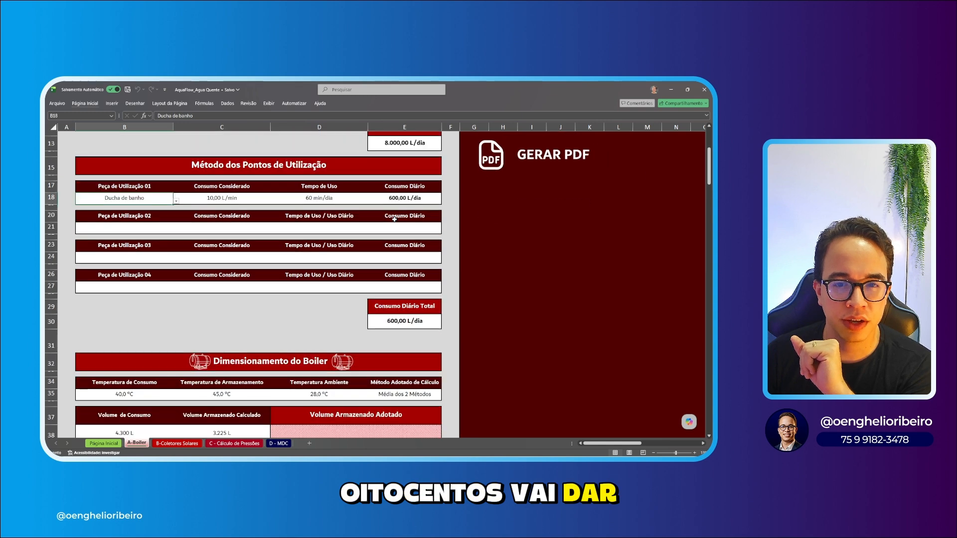
pyautogui.scroll(2, 394, 218)
pyautogui.scroll(-5, 394, 210)
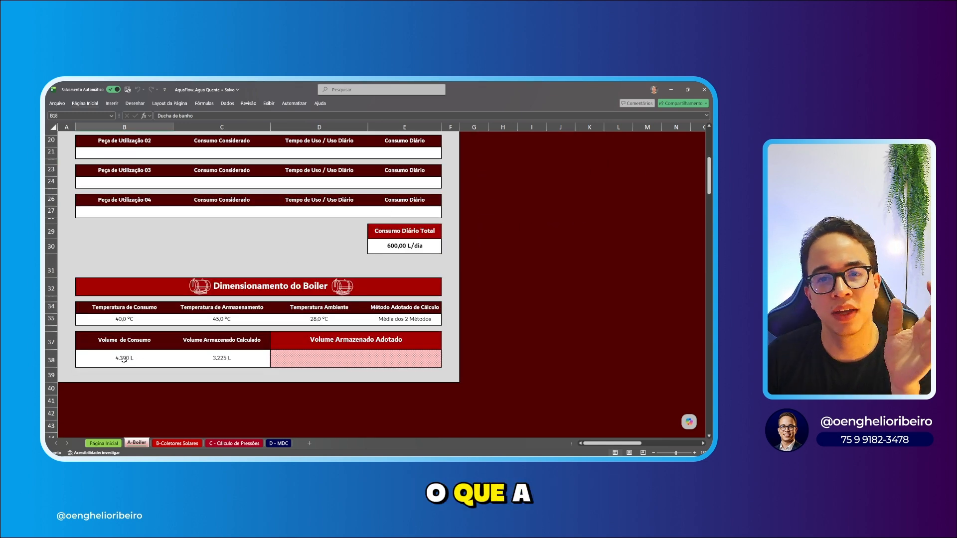
pyautogui.scroll(4, 343, 290)
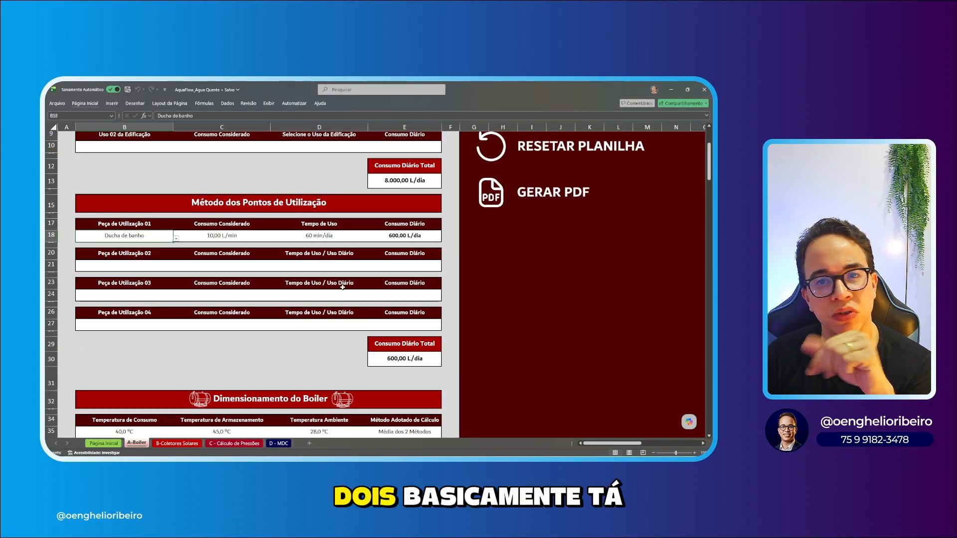
pyautogui.scroll(-4, 266, 300)
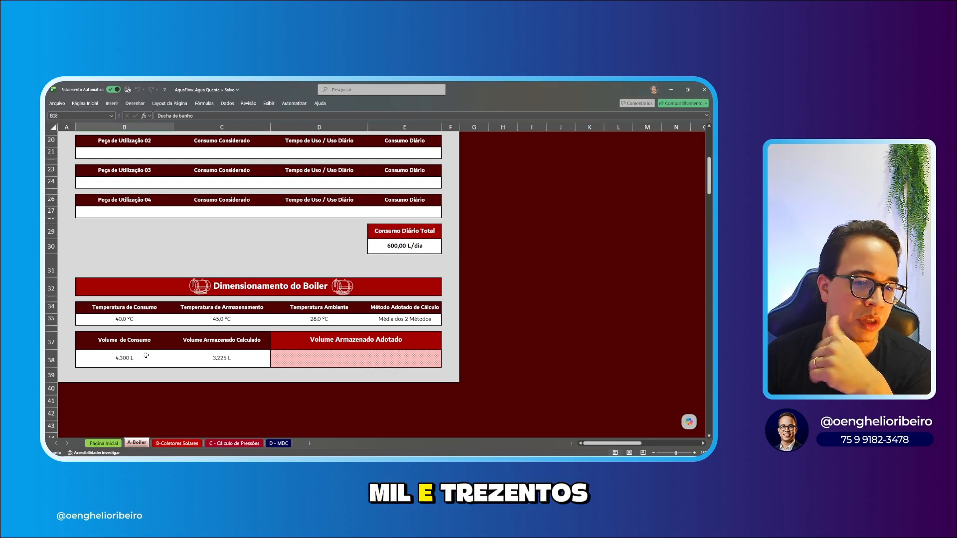
pyautogui.scroll(6, 146, 355)
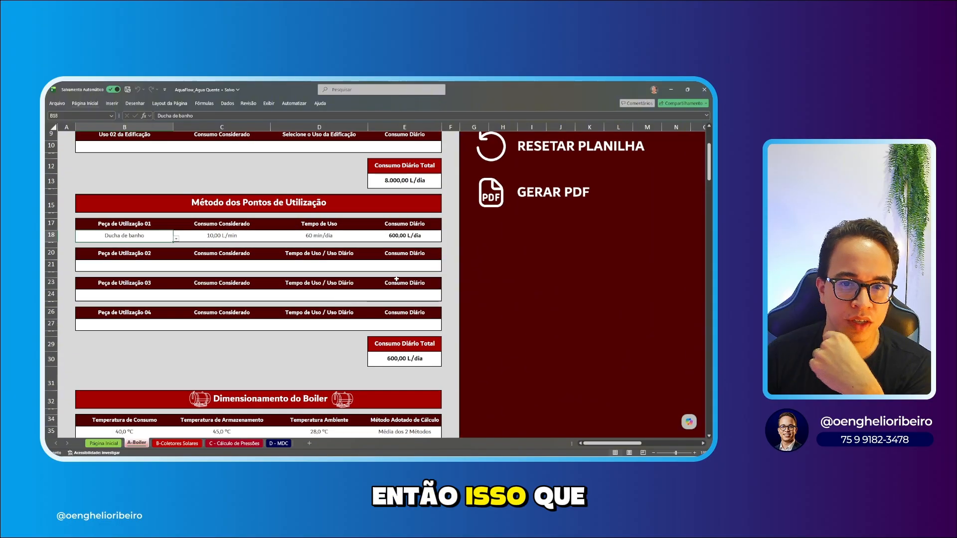
# Step: Switch the consumption calculation method to Pontos de Utilização in the general settings and apply it
pyautogui.click(523, 169)
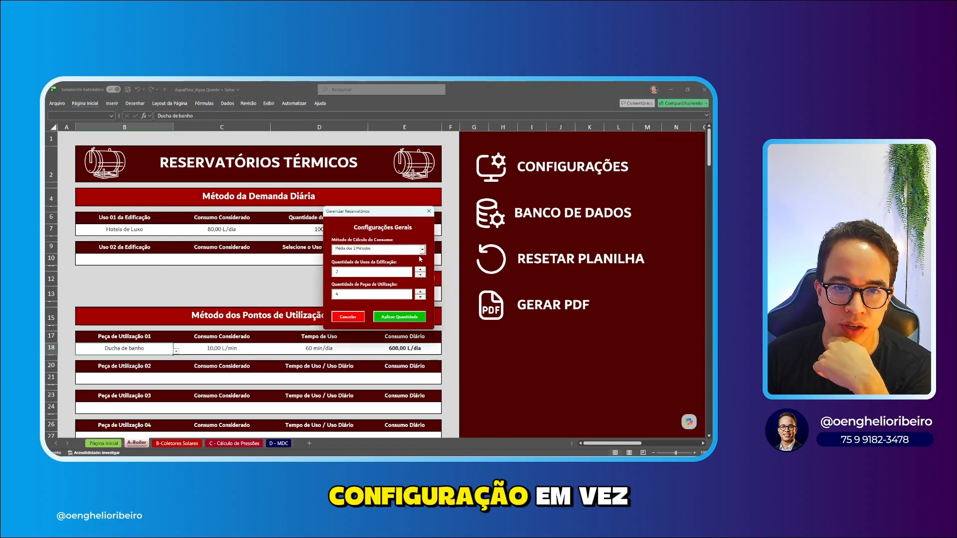
pyautogui.click(422, 249)
pyautogui.click(370, 262)
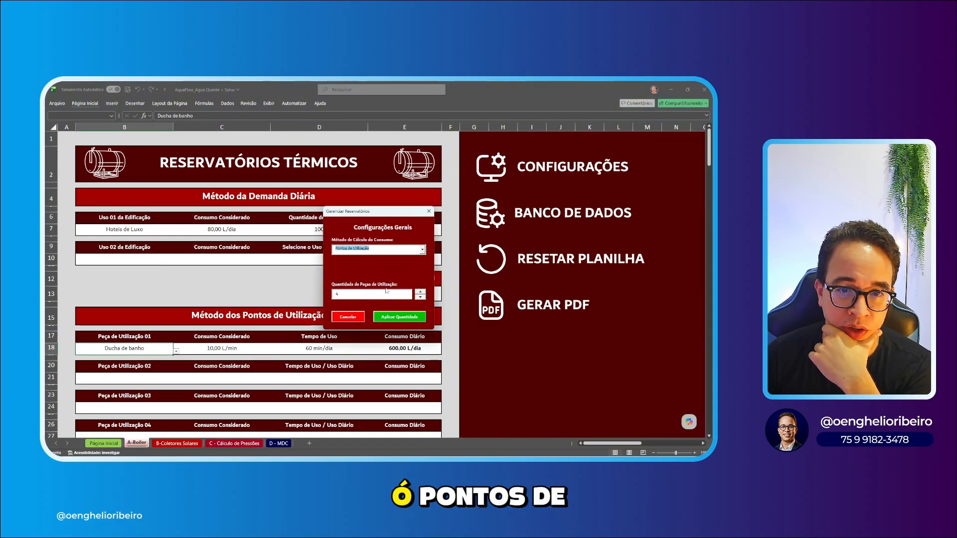
pyautogui.click(397, 298)
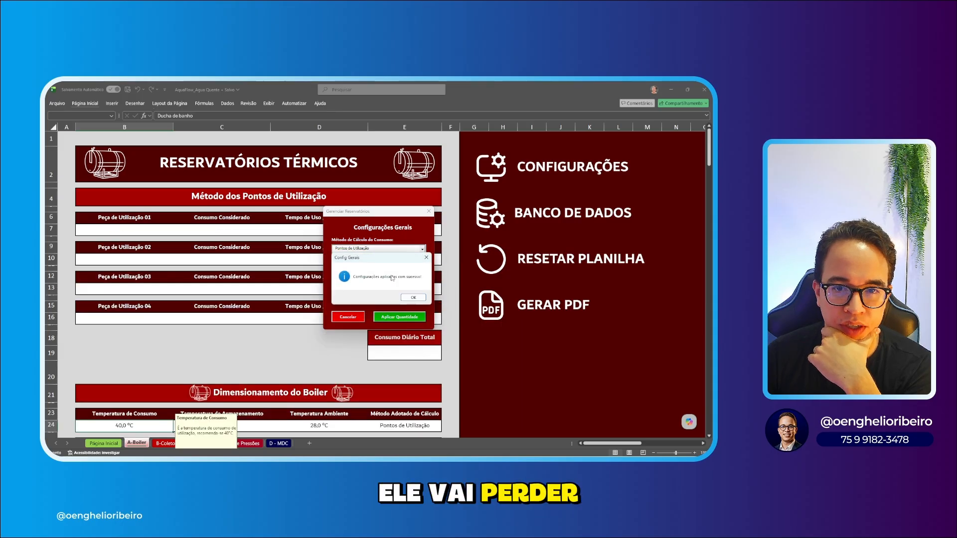
pyautogui.click(413, 298)
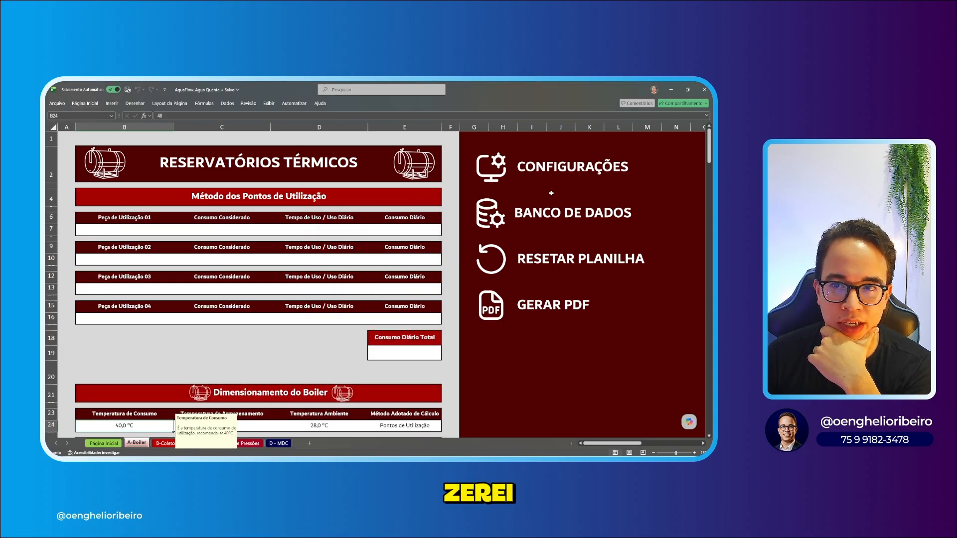
# Step: Reduce the number of fixtures to 1 in the general settings and apply it to the worksheet
pyautogui.click(527, 167)
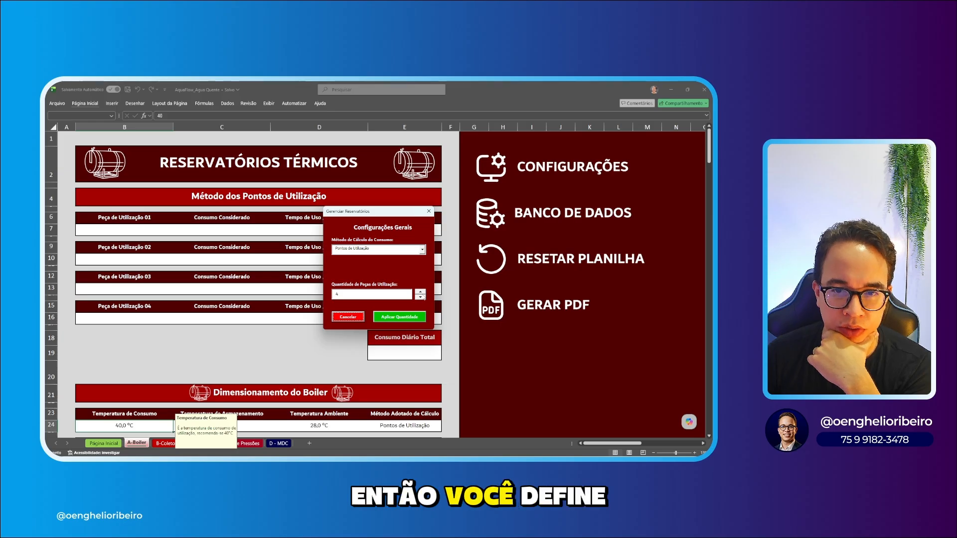
pyautogui.click(421, 297)
pyautogui.click(420, 297)
pyautogui.click(420, 297)
pyautogui.click(401, 317)
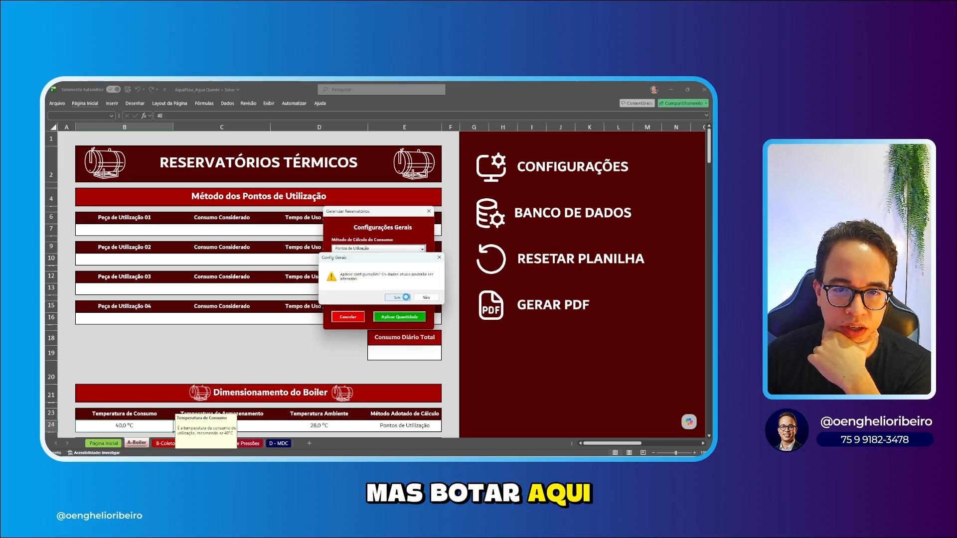
pyautogui.click(394, 296)
pyautogui.click(415, 298)
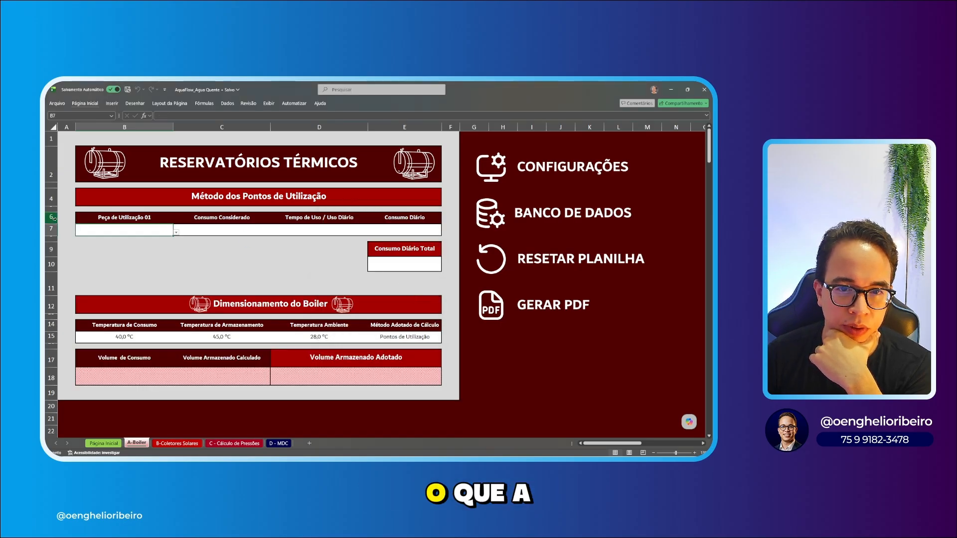
# Step: Choose Ducha de banho as Peça de Utilização 01 and set its usage time to 120 min/dia
pyautogui.click(176, 233)
pyautogui.click(120, 253)
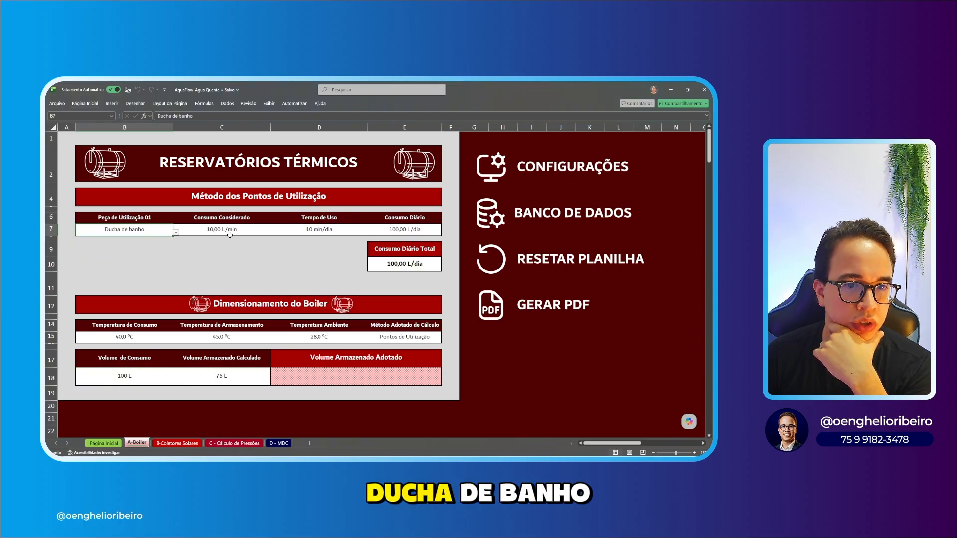
pyautogui.click(300, 228)
pyautogui.write('120')
pyautogui.press('Return')
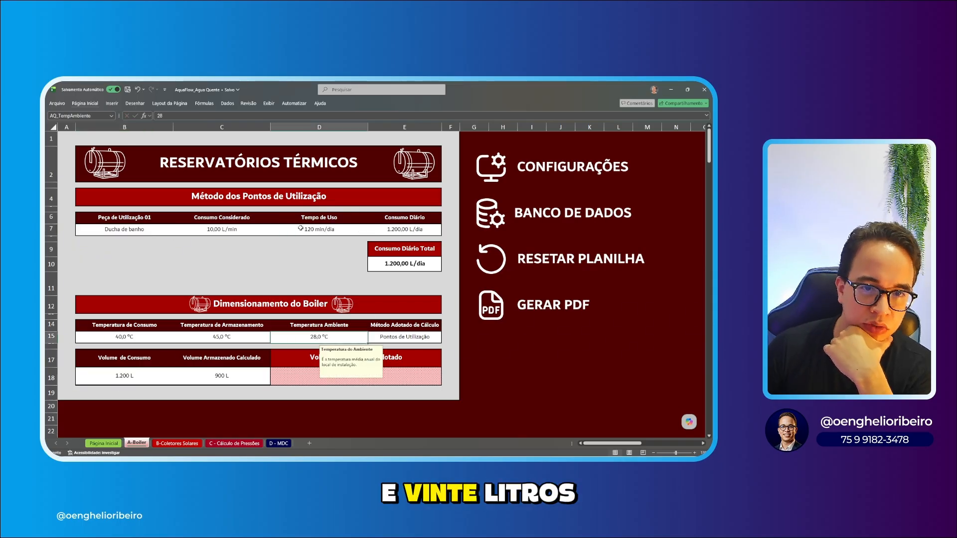
# Step: Lower the Ducha de banho usage time to 60 min/dia and select the storage temperature cell
pyautogui.click(316, 232)
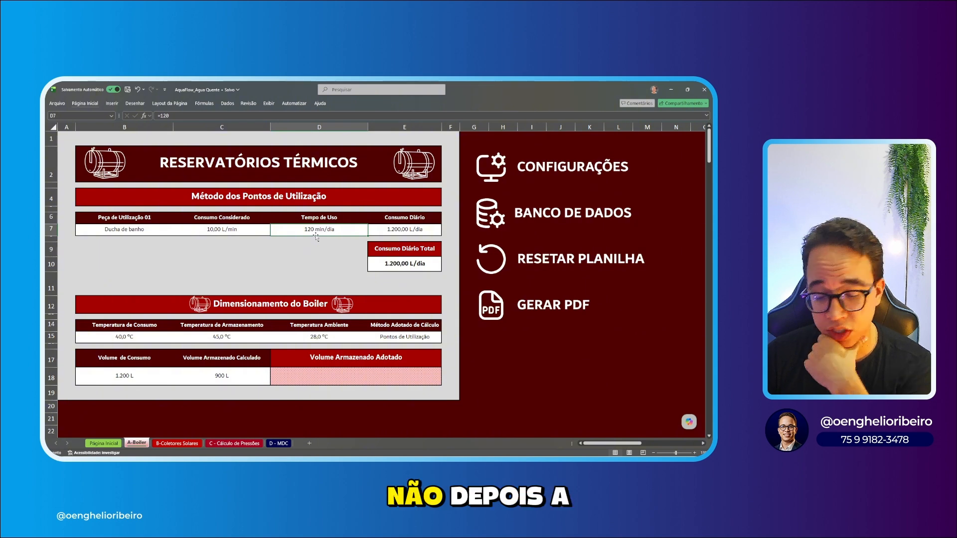
pyautogui.write('60')
pyautogui.press('Return')
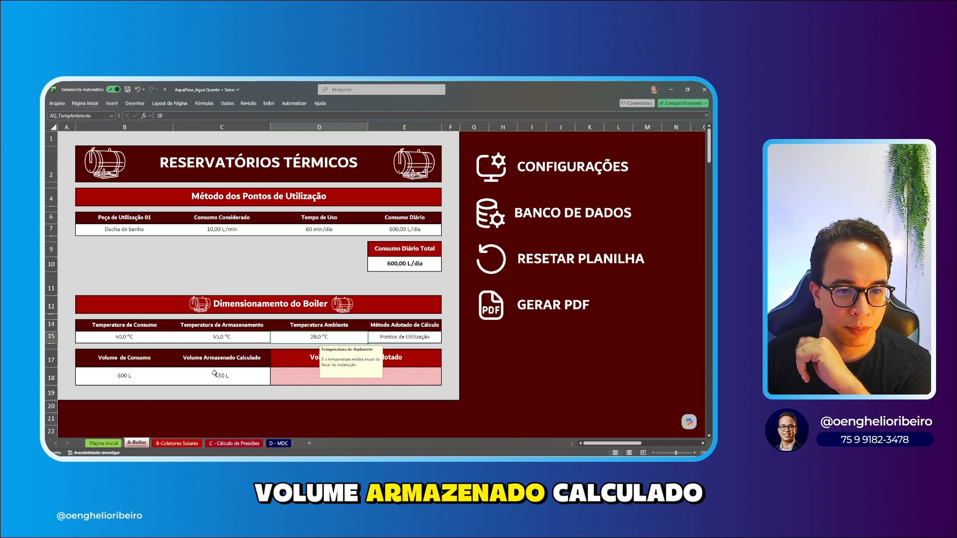
pyautogui.click(220, 338)
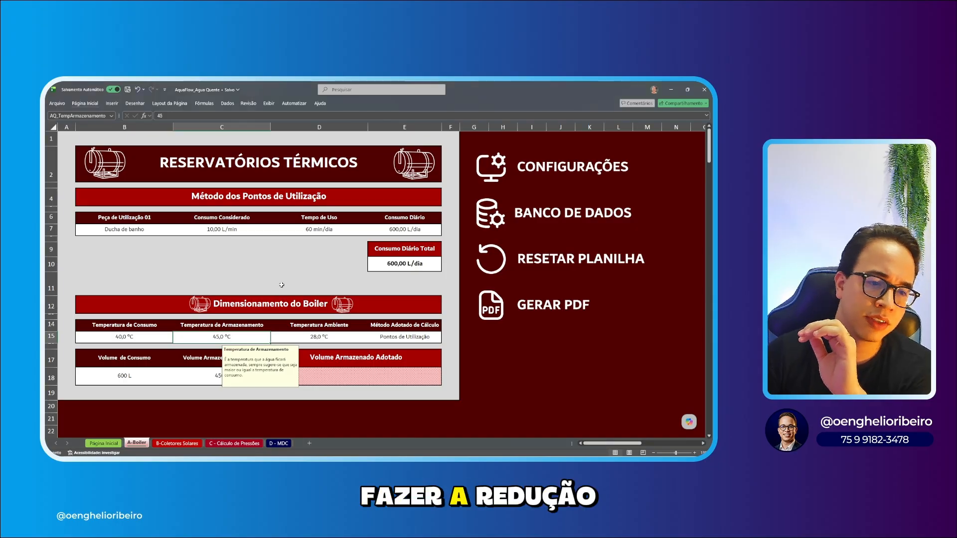
# Step: Set the Temperatura de Armazenamento to 40 °C in the boiler sizing table
pyautogui.press('Down')
pyautogui.press('Down')
pyautogui.press('Left')
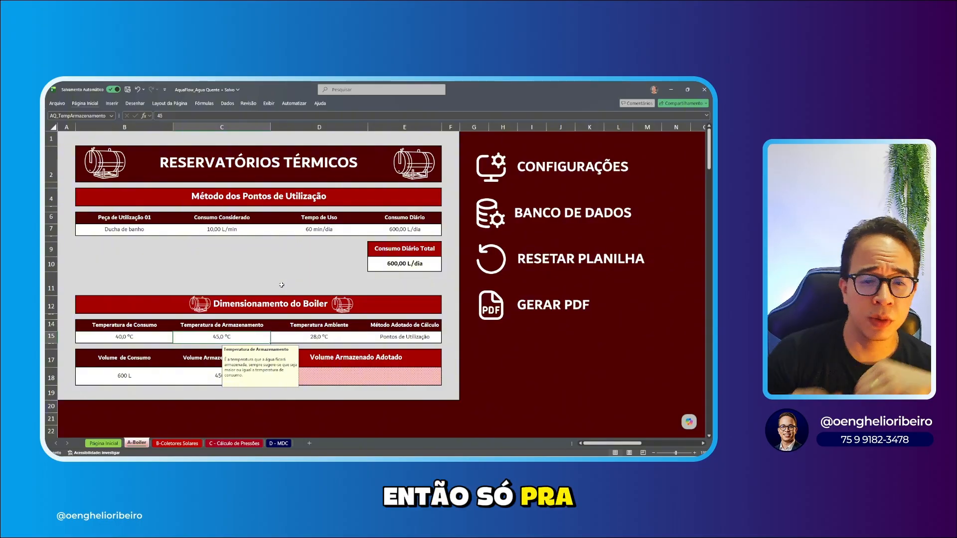
pyautogui.write('40')
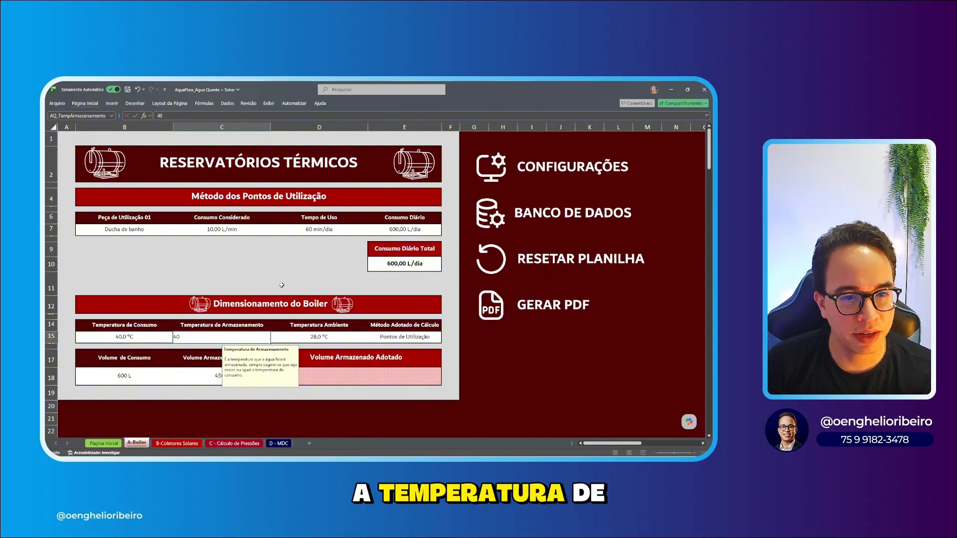
pyautogui.press('Return')
pyautogui.press('Up')
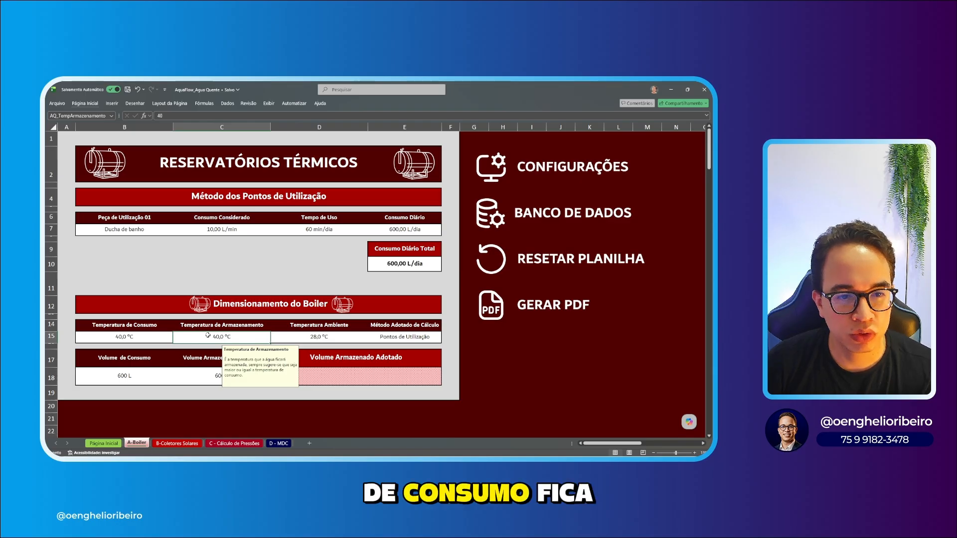
# Step: Set the Temperatura de Armazenamento to 45 °C in the boiler sizing table
pyautogui.click(320, 335)
pyautogui.write('28')
pyautogui.press('Return')
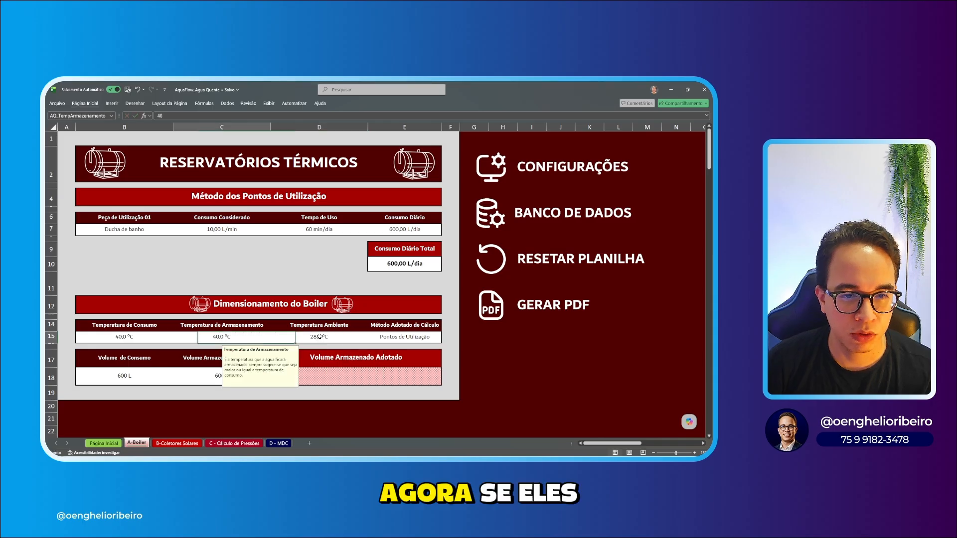
pyautogui.write('45')
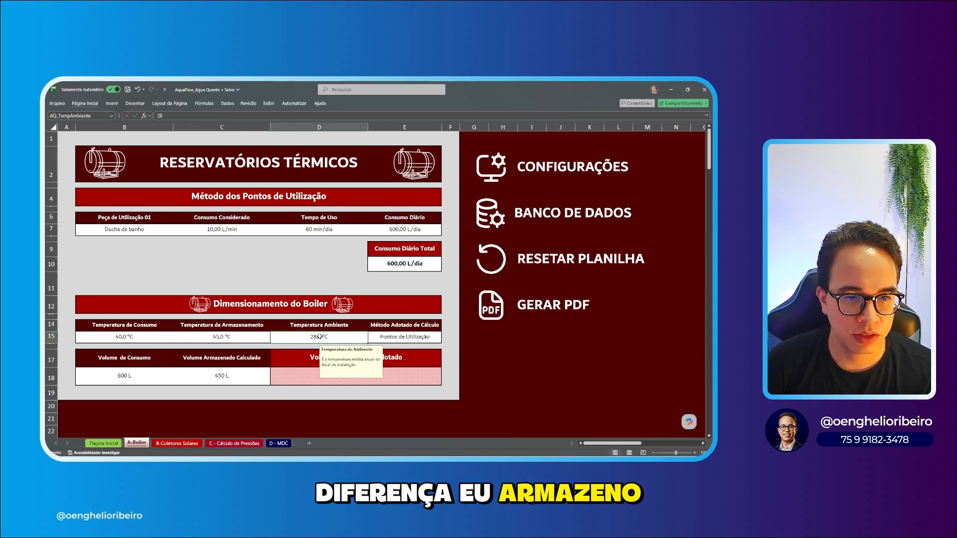
pyautogui.press('Return')
# Step: Try Temperatura Ambiente values of 20, 1 and 0 °C in the boiler sizing table
pyautogui.click(320, 337)
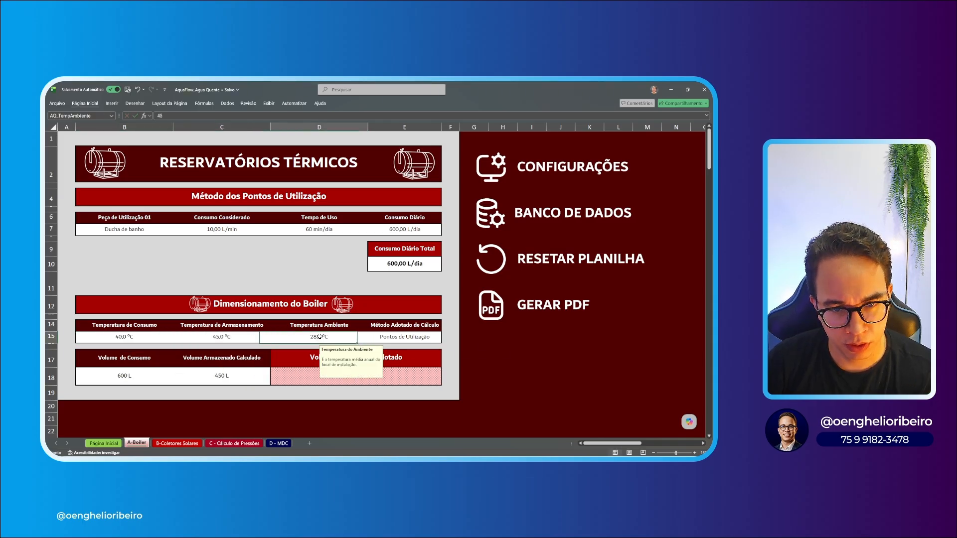
pyautogui.write('20')
pyautogui.press('Return')
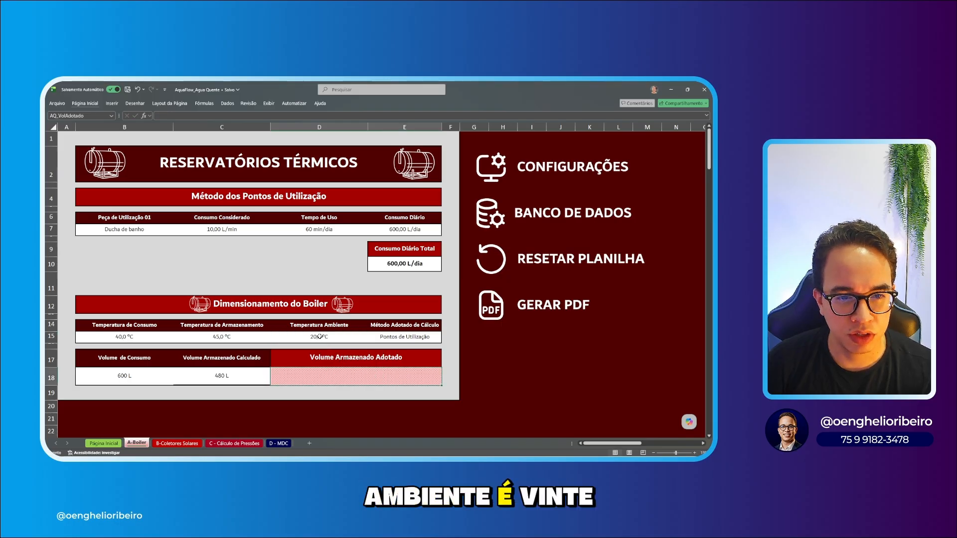
pyautogui.click(319, 337)
pyautogui.write('1')
pyautogui.press('Return')
pyautogui.click(319, 336)
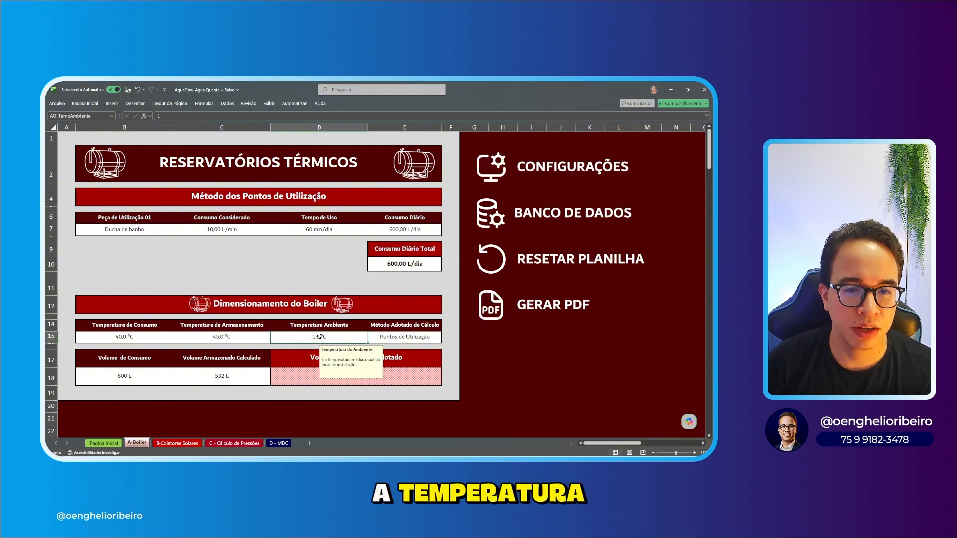
pyautogui.write('0')
pyautogui.press('Return')
# Step: Set the Temperatura Ambiente to 28 °C in the boiler sizing table
pyautogui.click(319, 337)
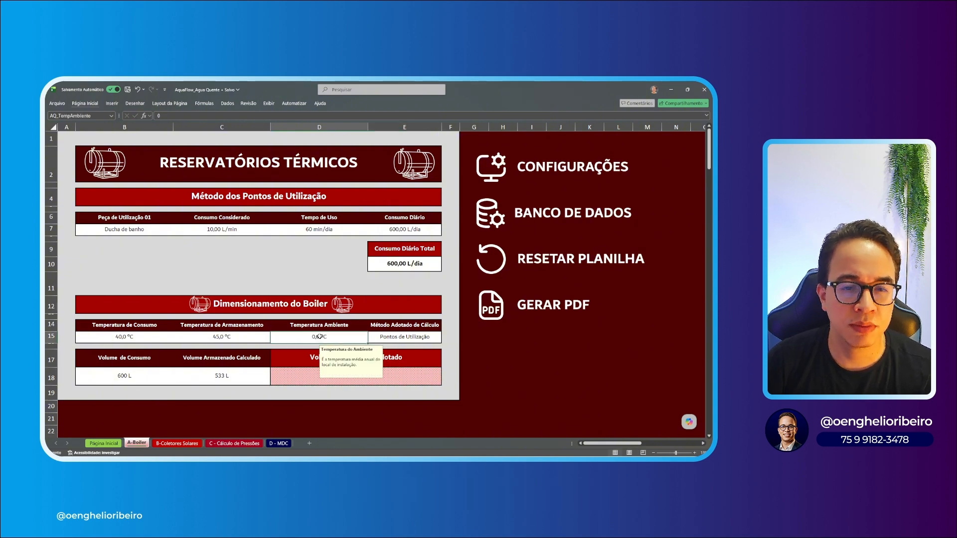
pyautogui.write('2')
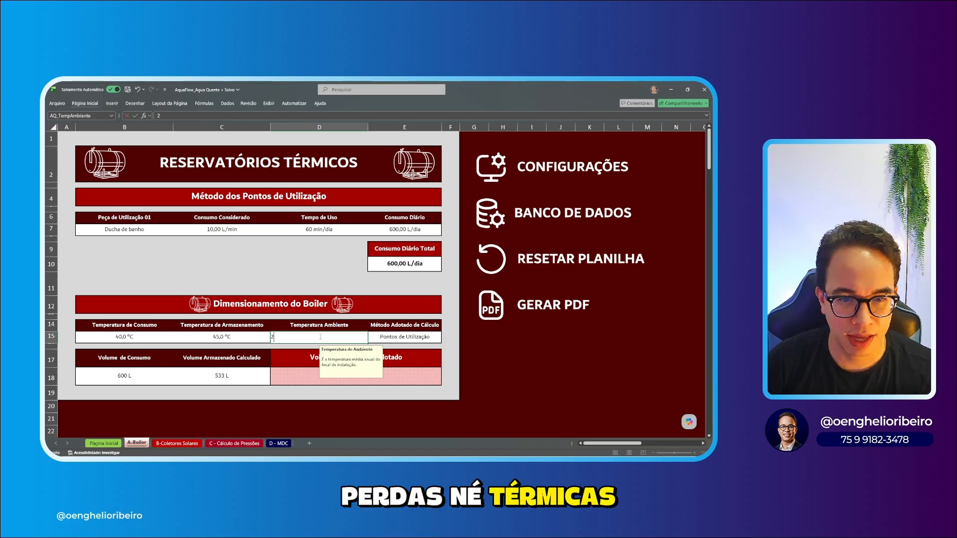
pyautogui.write('8')
pyautogui.press('Up')
pyautogui.press('Down')
pyautogui.press('Left')
pyautogui.press('Left')
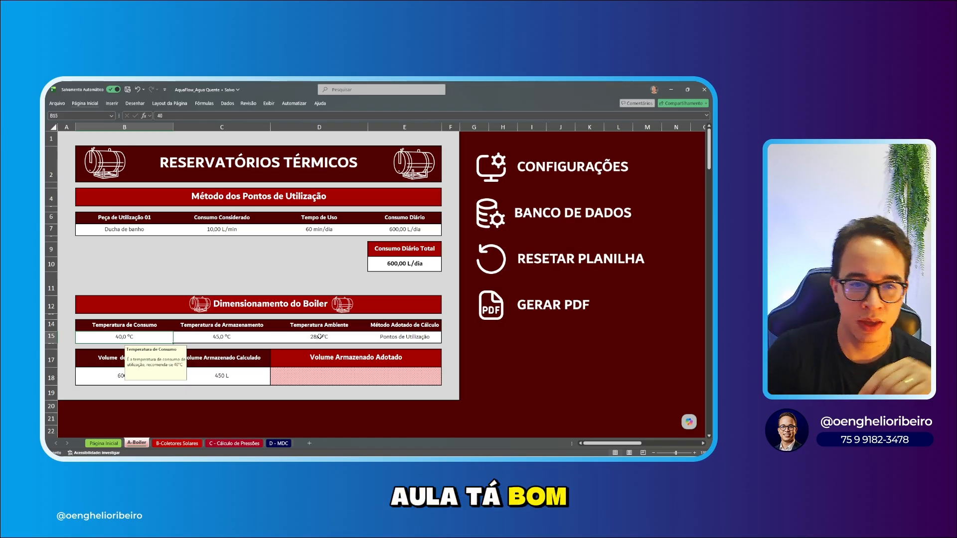
# Step: Enter 500 L as the Volume Armazenado Adotado of the boiler
pyautogui.click(383, 372)
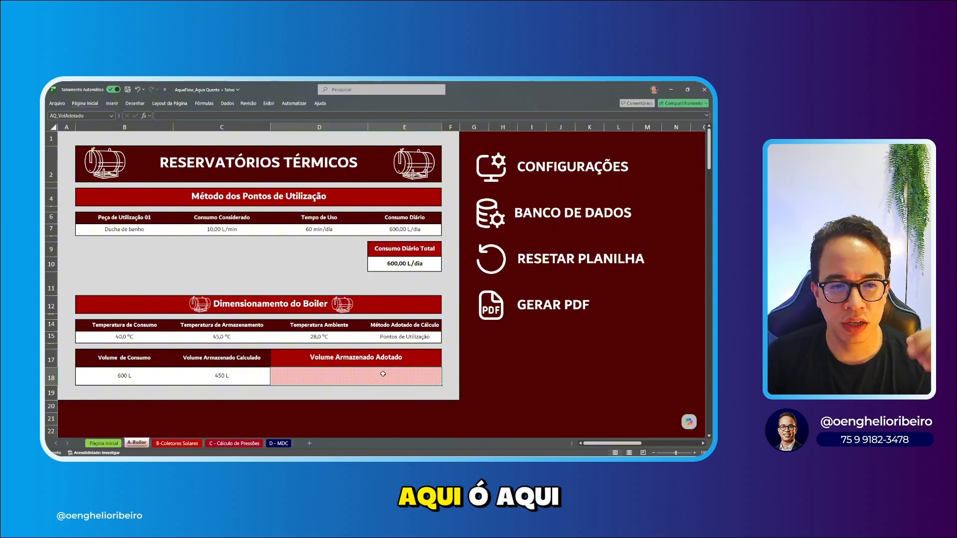
pyautogui.write('500')
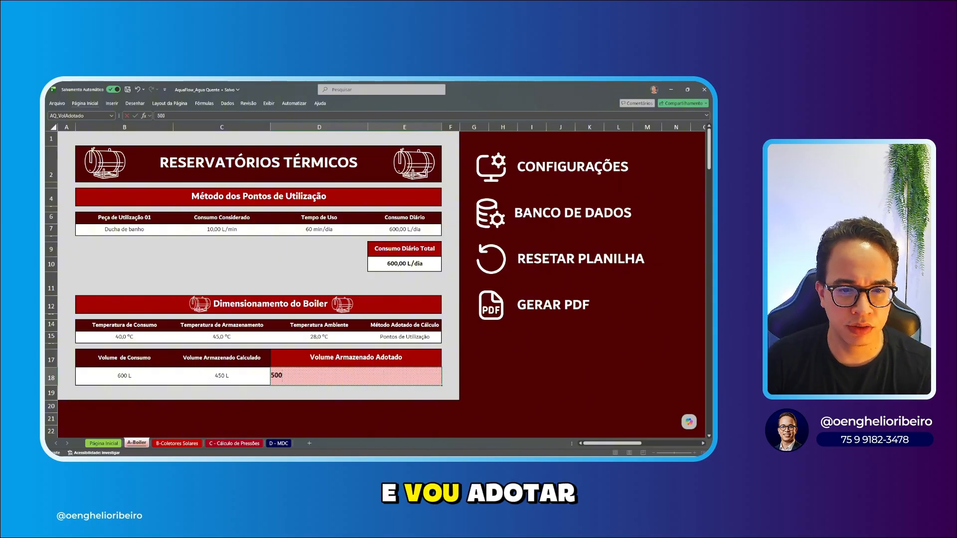
pyautogui.press('Return')
# Step: Set the boiler's Volume Armazenado Adotado to 600 L
pyautogui.click(384, 374)
pyautogui.write('6')
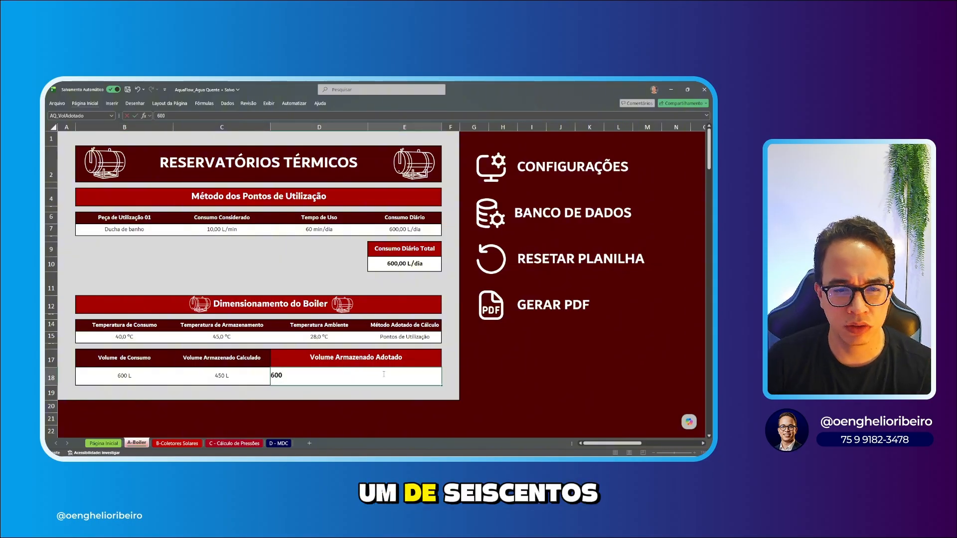
pyautogui.write('00')
pyautogui.press('Return')
pyautogui.click(383, 374)
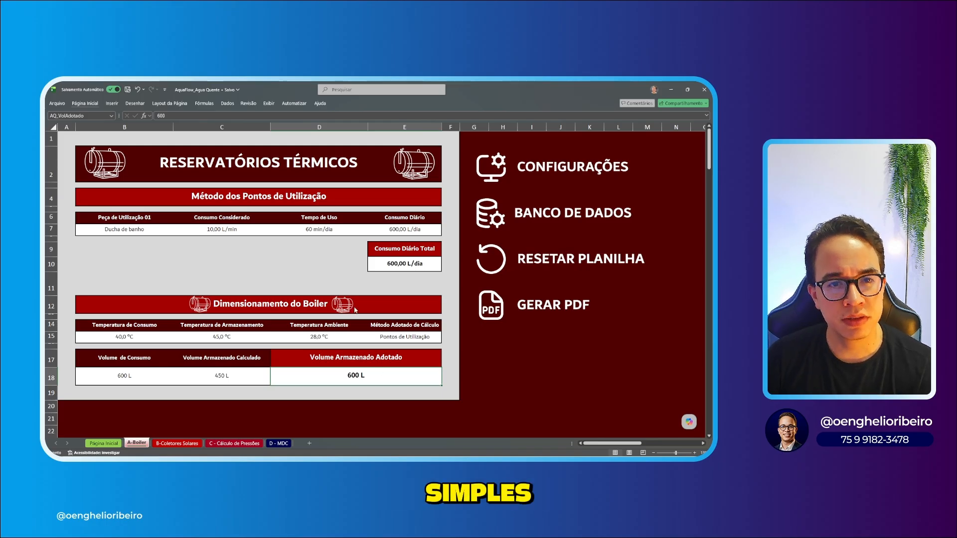
# Step: Open the general settings, look over the consumption calculation method field and close the dialog without applying anything
pyautogui.click(581, 167)
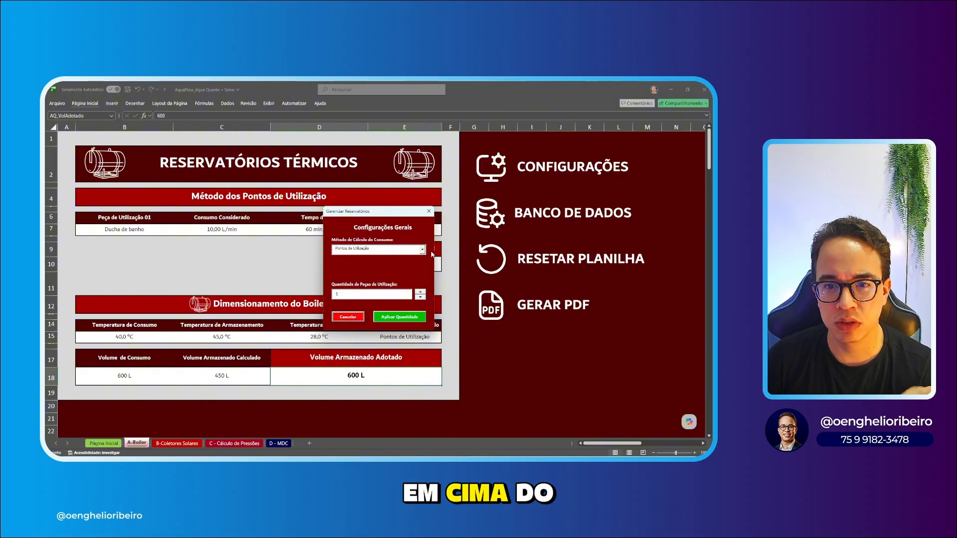
pyautogui.click(422, 250)
pyautogui.click(422, 249)
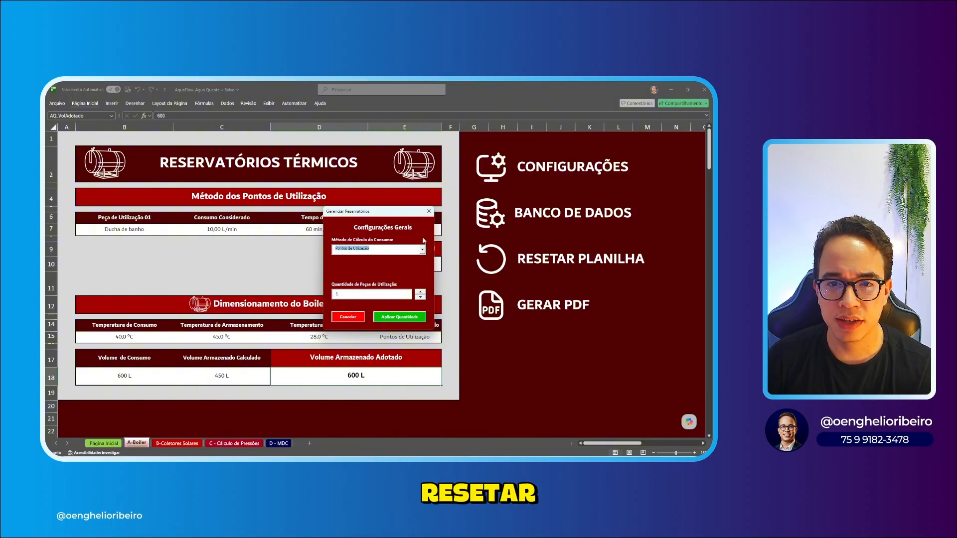
pyautogui.click(429, 211)
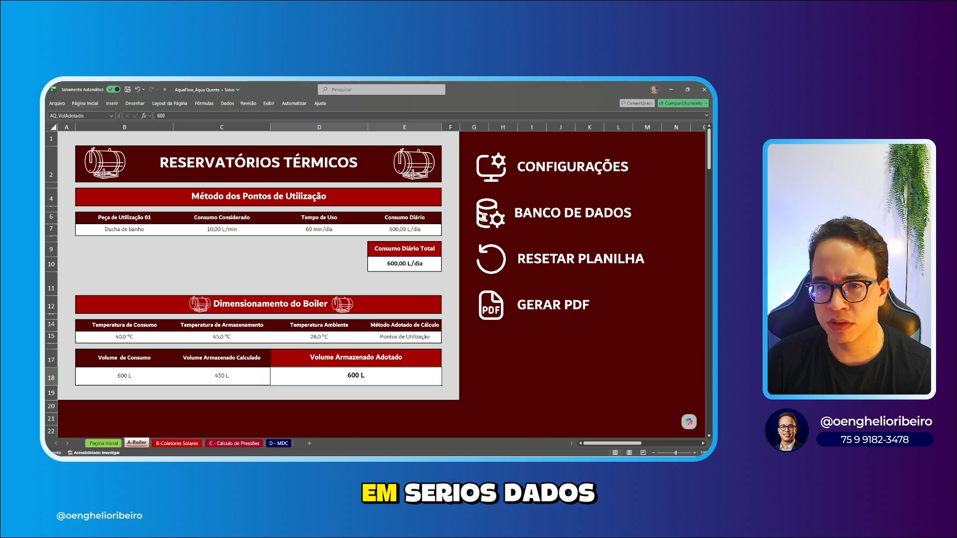
# Step: Examine the Consumo Considerado and Tempo de Uso cells of the Ducha de banho row
pyautogui.click(324, 230)
pyautogui.moveTo(228, 230); pyautogui.dragTo(305, 230)
pyautogui.click(299, 230)
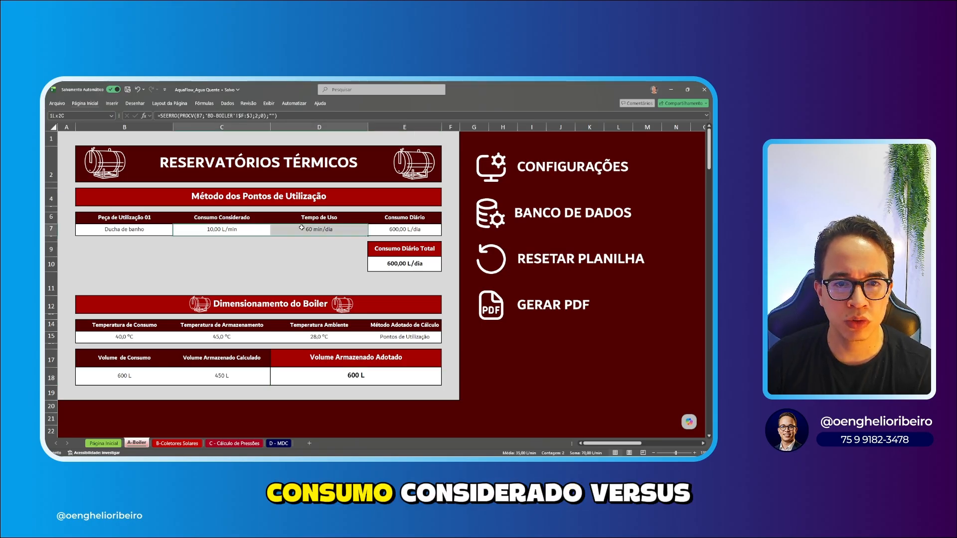
pyautogui.click(243, 229)
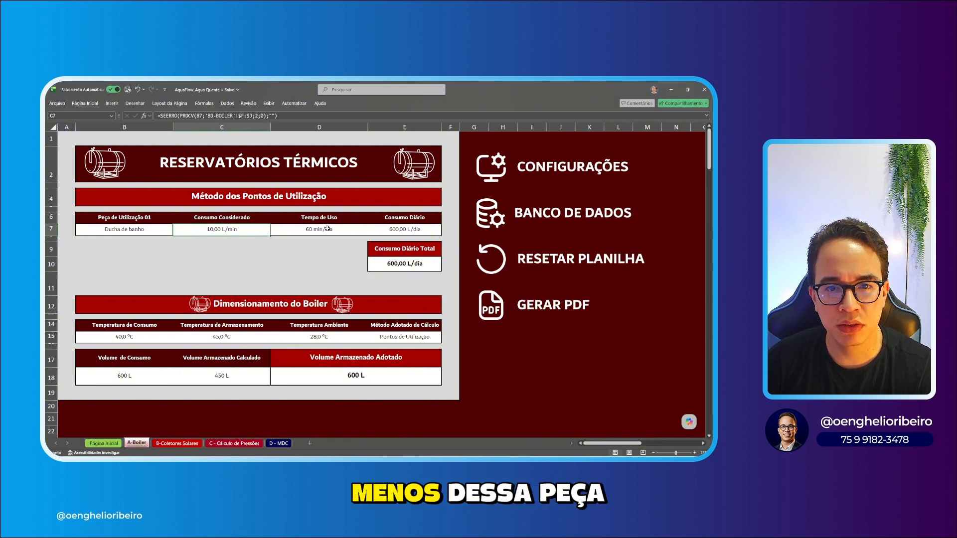
# Step: Review the Edificações and Peças sections of the consumption database and close it without saving
pyautogui.click(538, 215)
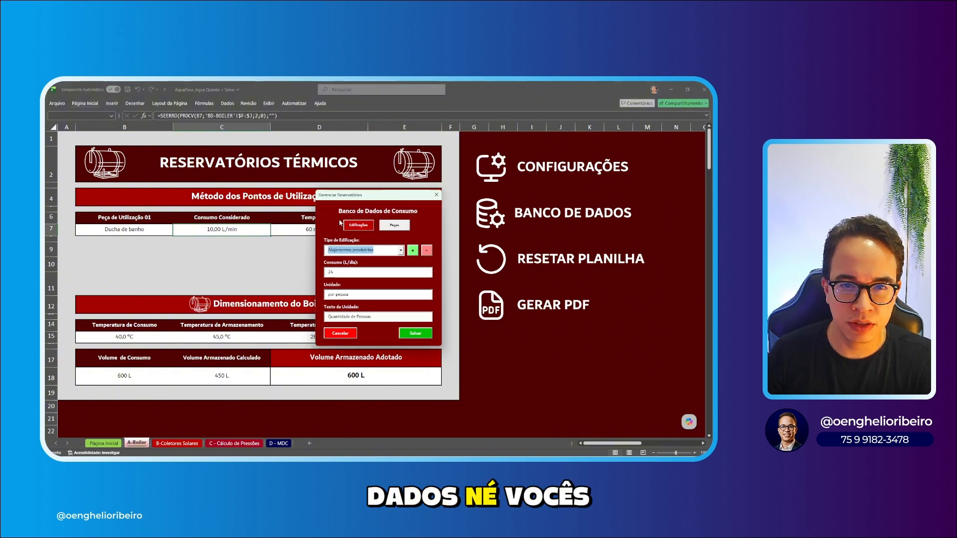
pyautogui.click(350, 225)
pyautogui.click(388, 226)
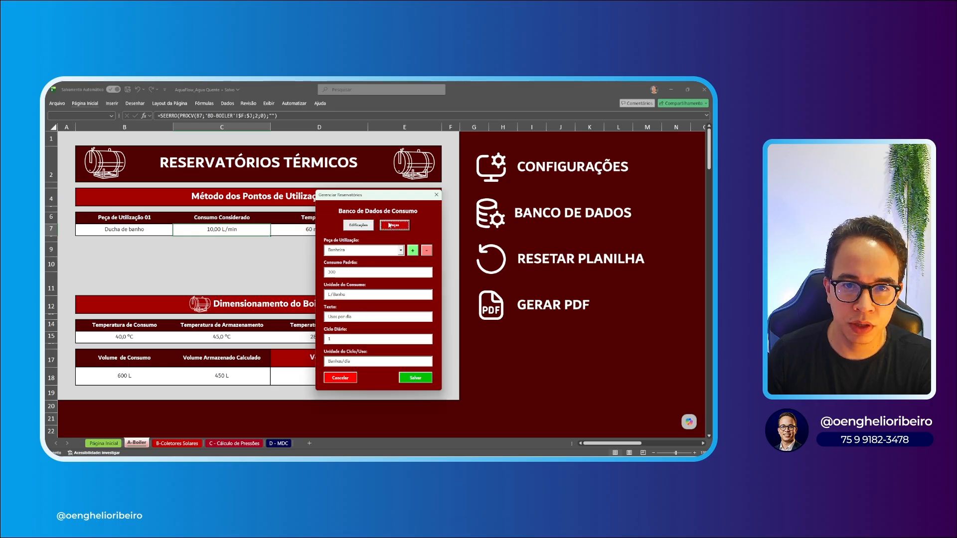
pyautogui.click(358, 225)
pyautogui.click(394, 225)
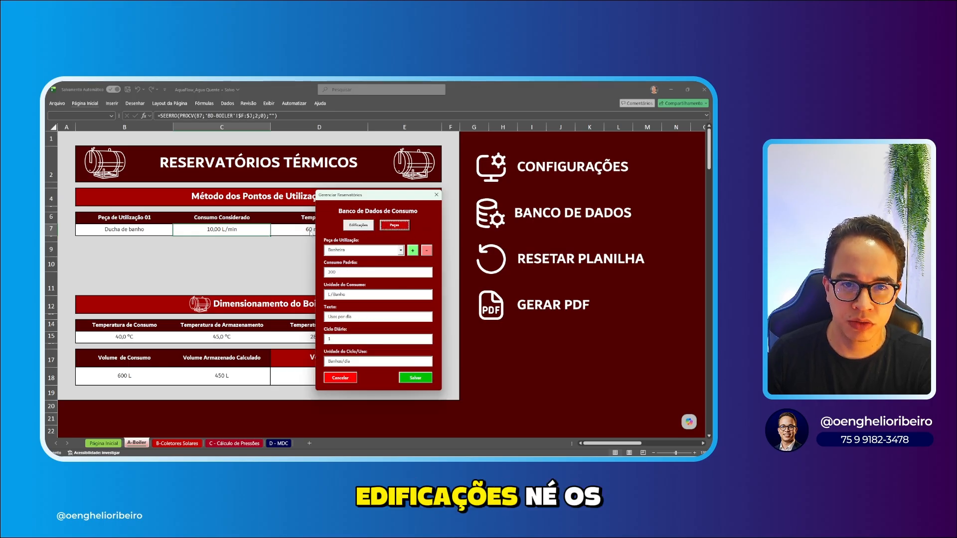
pyautogui.click(435, 194)
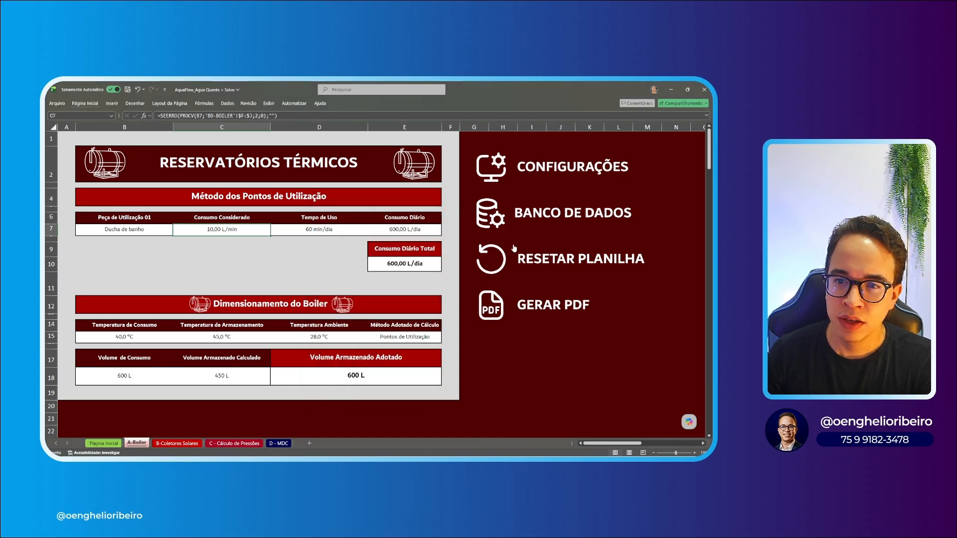
# Step: Reset the boiler worksheet to its default layout and acknowledge the completion message
pyautogui.click(517, 260)
pyautogui.click(404, 303)
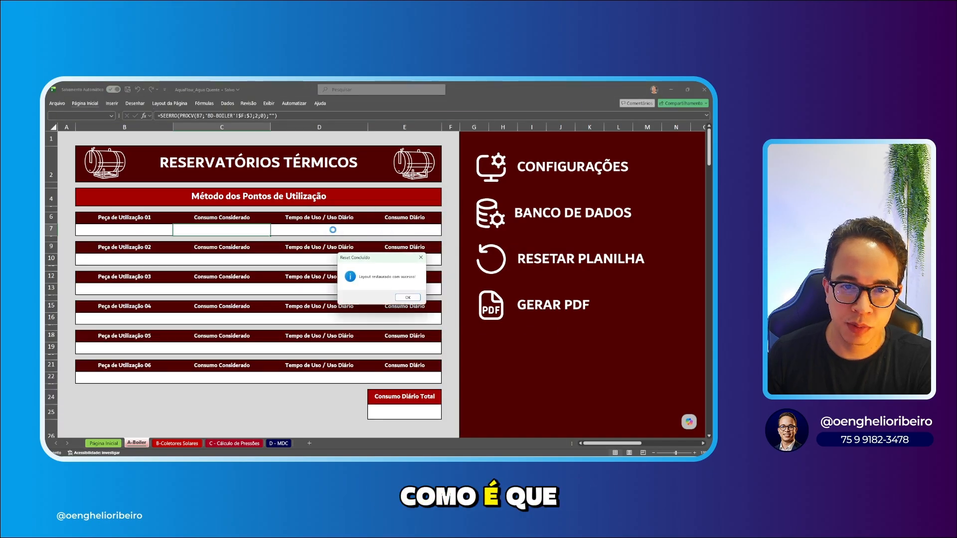
pyautogui.click(405, 298)
# Step: Generate a PDF of the boiler worksheet with Microsoft Print to PDF, overwriting MEMORIAL APRESENTAÇÃO in the Downloads folder
pyautogui.click(524, 309)
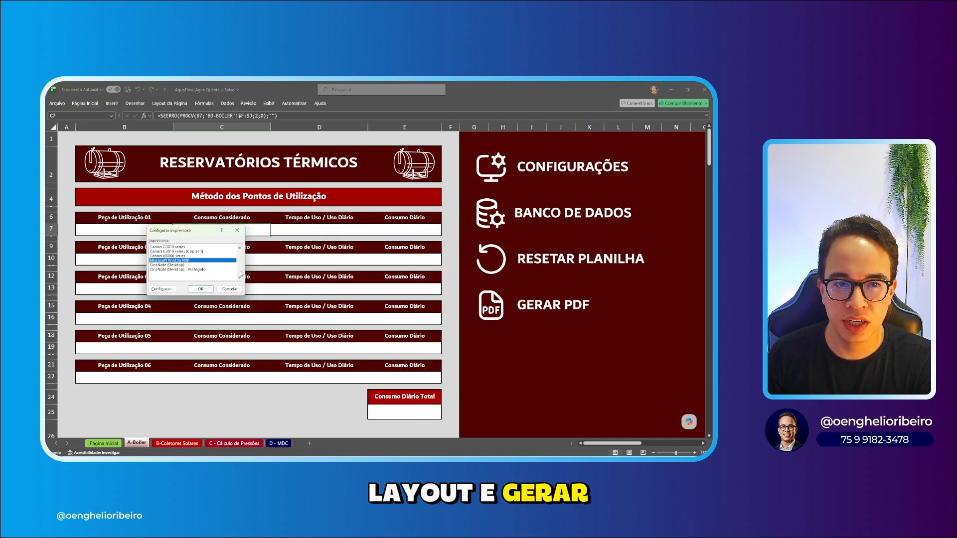
pyautogui.click(200, 290)
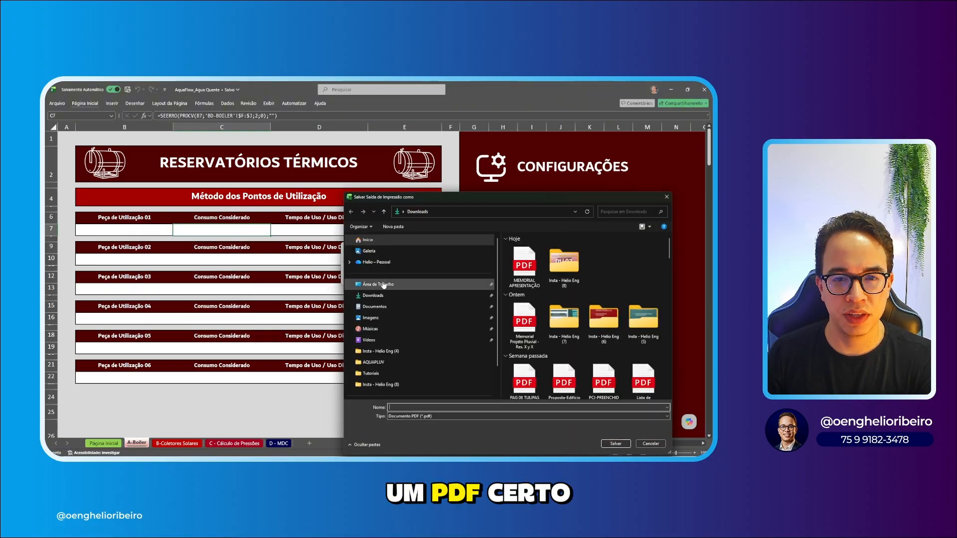
pyautogui.press('Escape')
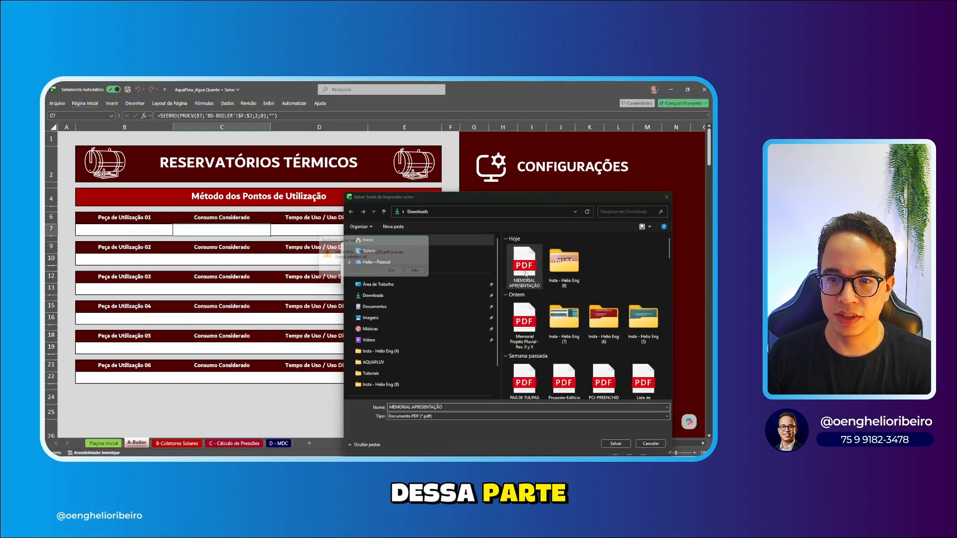
pyautogui.click(398, 273)
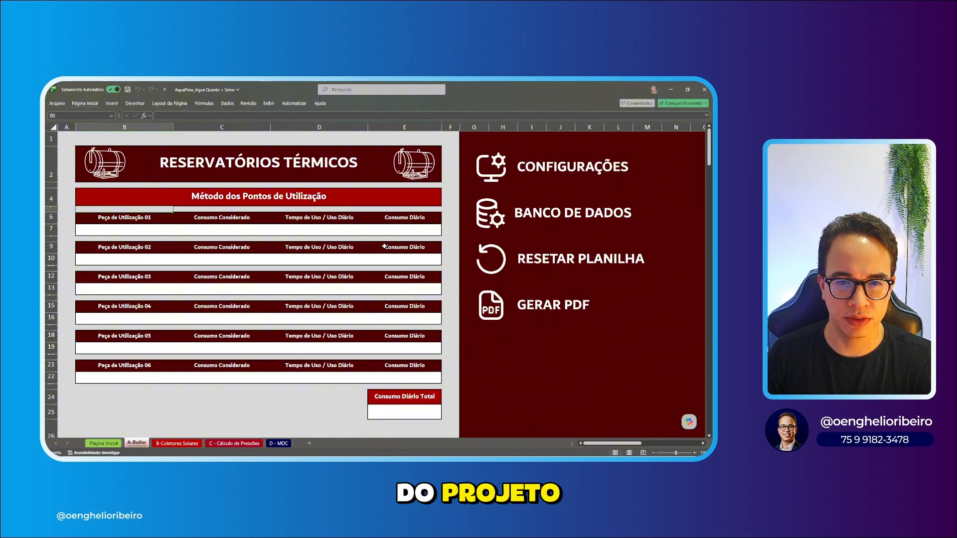
# Step: Open the MEMORIAL APRESENTAÇÃO PDF from the Downloads folder, check its layout and return to the spreadsheet
pyautogui.press('super+e')
pyautogui.click(75, 192)
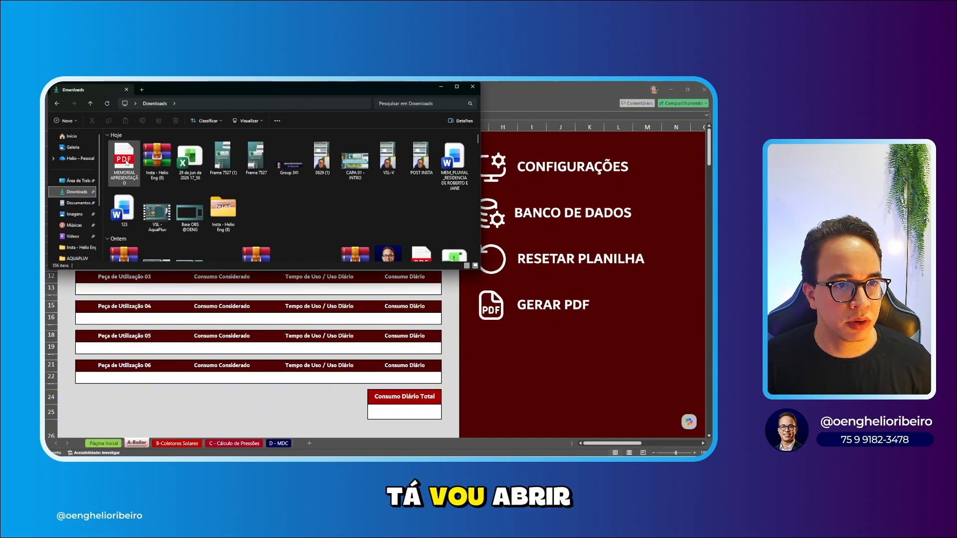
pyautogui.doubleClick(124, 158)
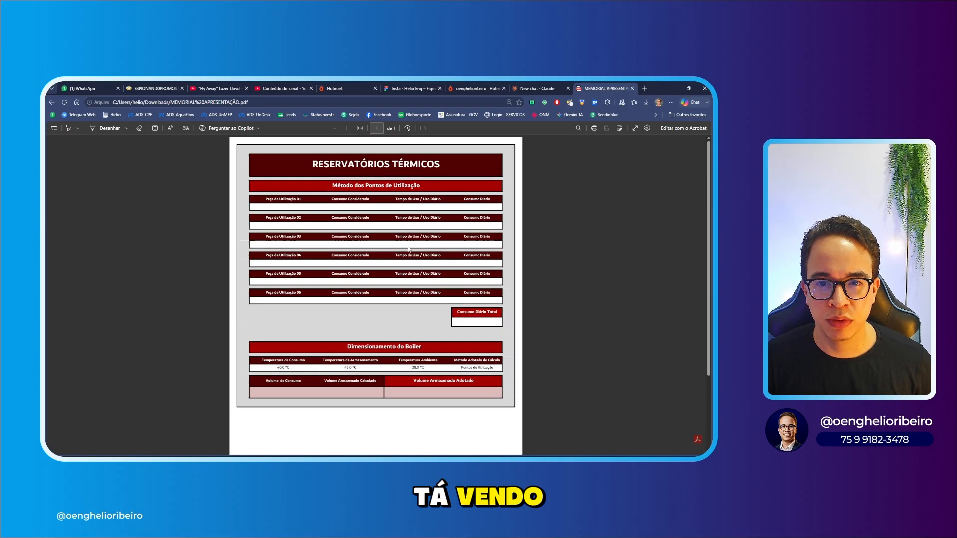
pyautogui.hotkey('alt', 'Tab')
pyautogui.hotkey('alt', 'Tab')
pyautogui.press('Tab')
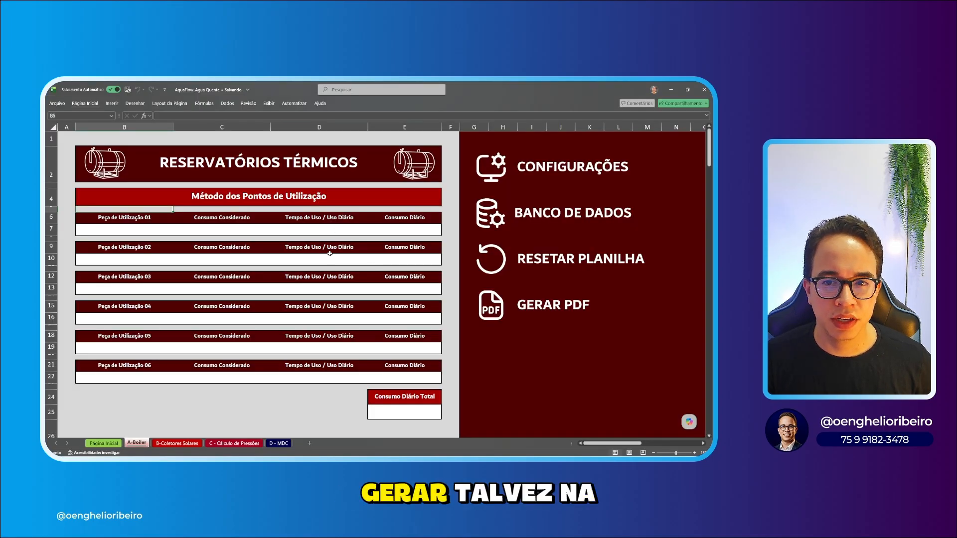
# Step: Change the worksheet's page orientation to Paisagem and open the print preview
pyautogui.click(169, 103)
pyautogui.click(108, 127)
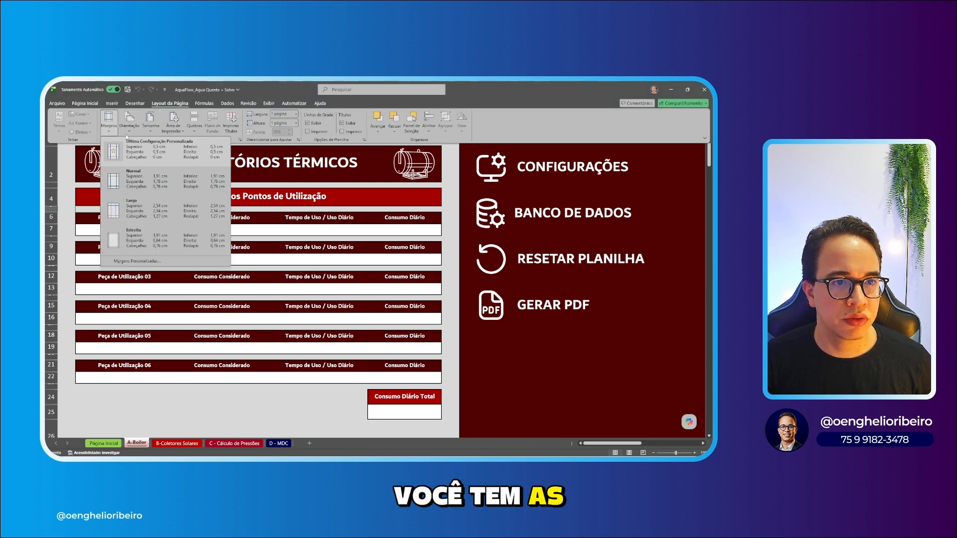
pyautogui.click(147, 164)
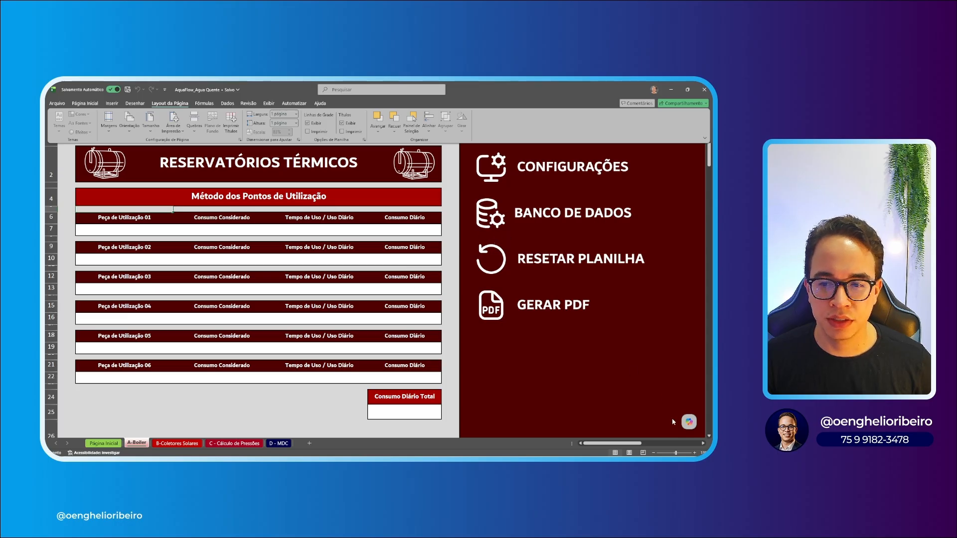
pyautogui.press('Escape')
pyautogui.hotkey('ctrl', 'p')
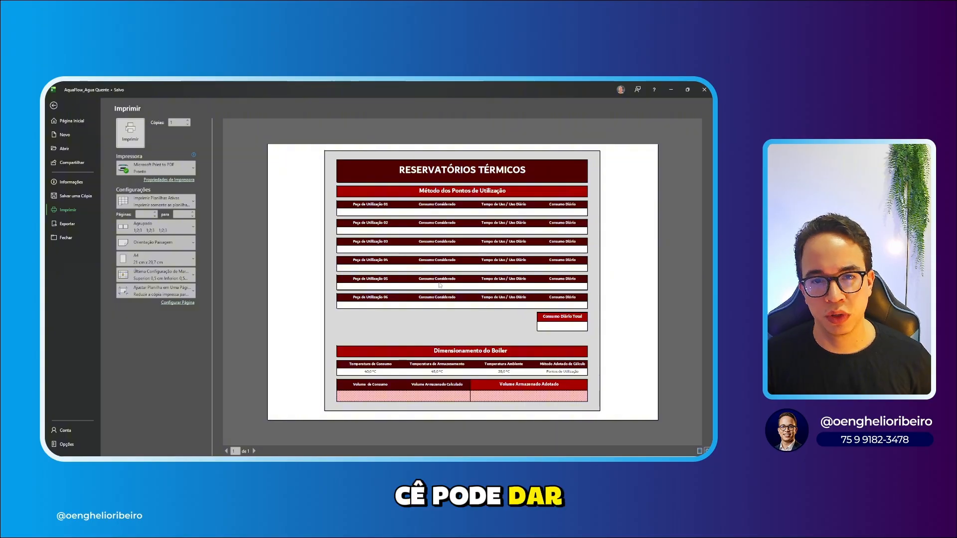
# Step: Close the print preview and start generating the boiler worksheet's PDF with Microsoft Print to PDF
pyautogui.press('Escape')
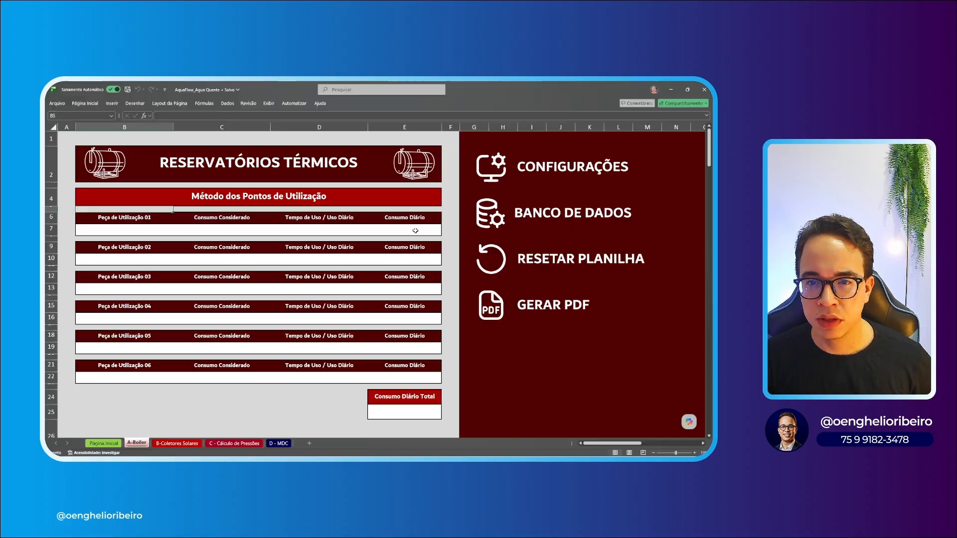
pyautogui.click(503, 316)
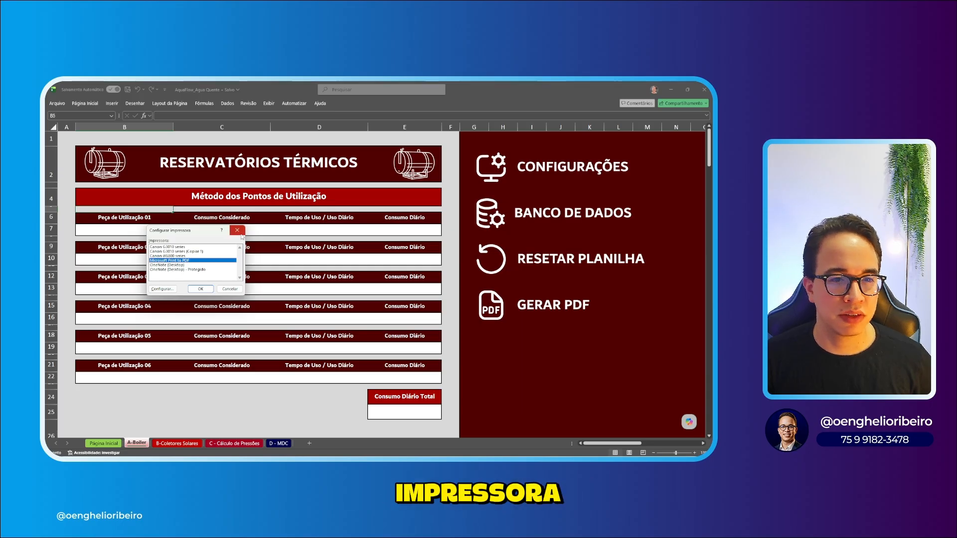
pyautogui.click(201, 289)
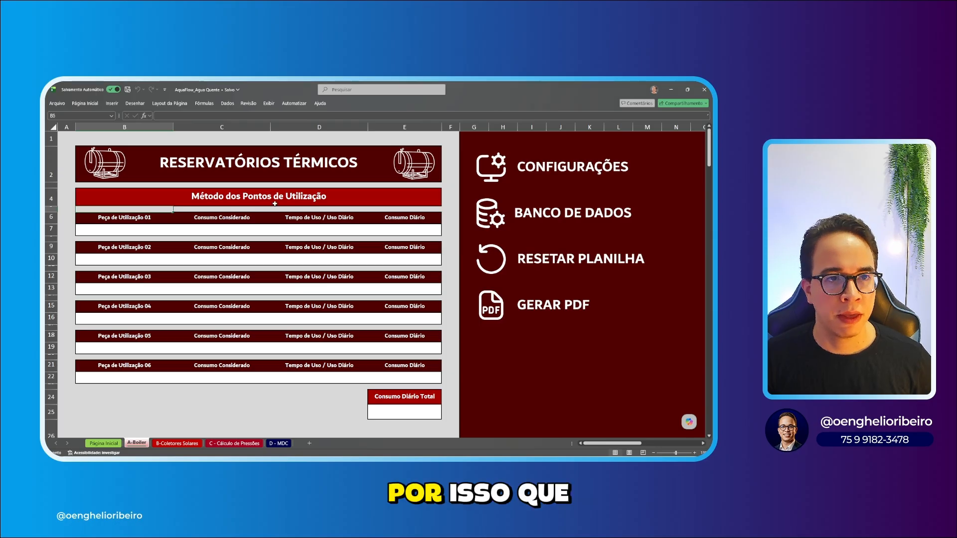
# Step: Set the boiler worksheet's page orientation back to portrait
pyautogui.click(186, 103)
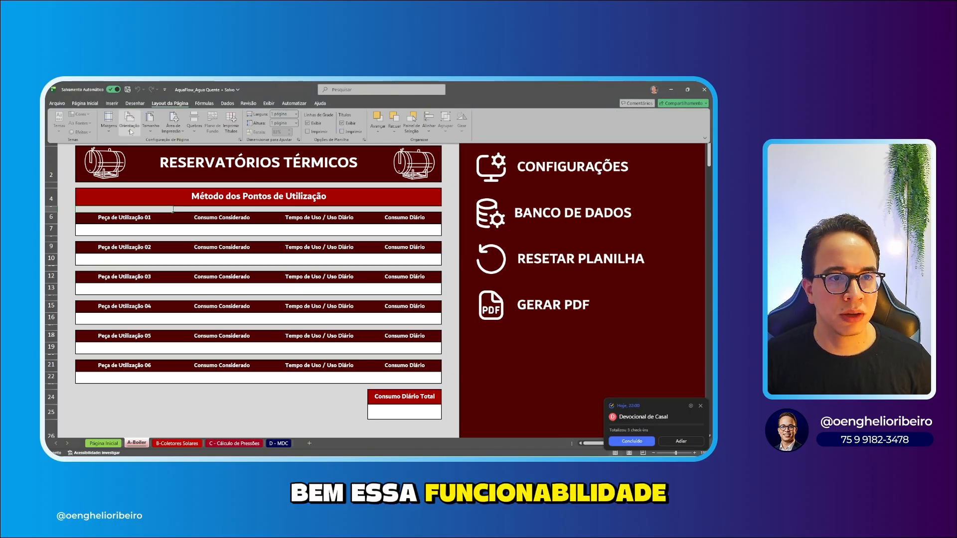
pyautogui.click(127, 131)
pyautogui.click(132, 148)
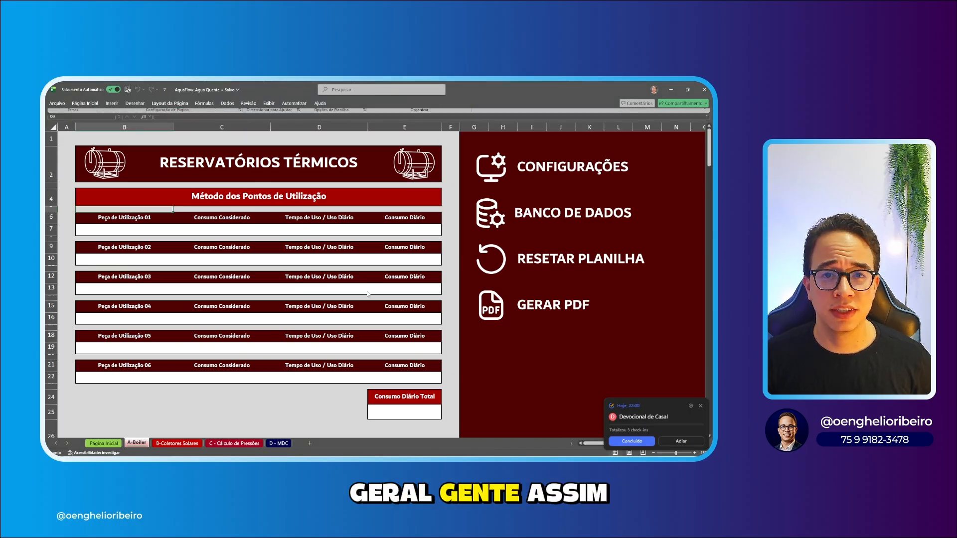
# Step: Dismiss the reminder notification and review the boiler worksheet from the usage points through the Dimensionamento do Boiler section
pyautogui.scroll(-2, 366, 290)
pyautogui.scroll(-1, 367, 291)
pyautogui.click(700, 406)
pyautogui.scroll(-6, 425, 353)
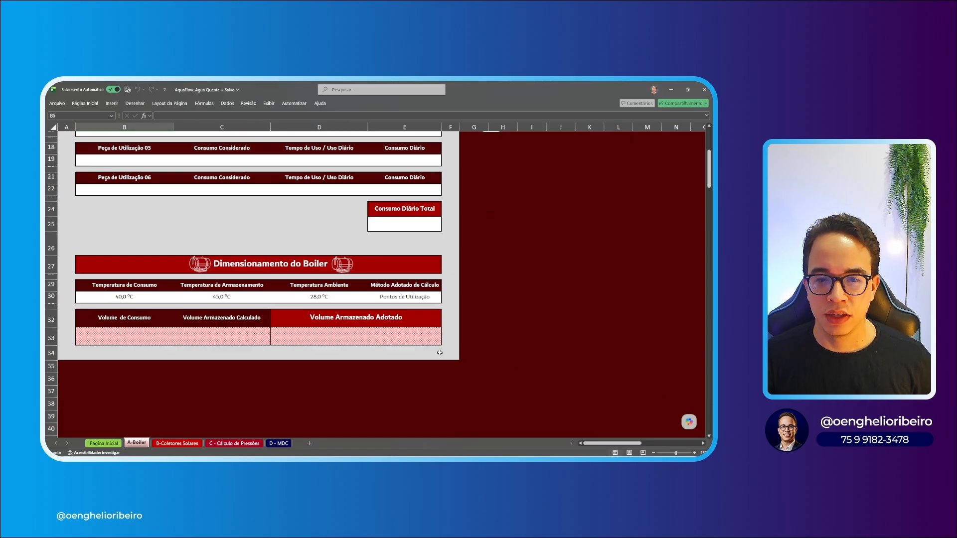
pyautogui.scroll(4, 425, 353)
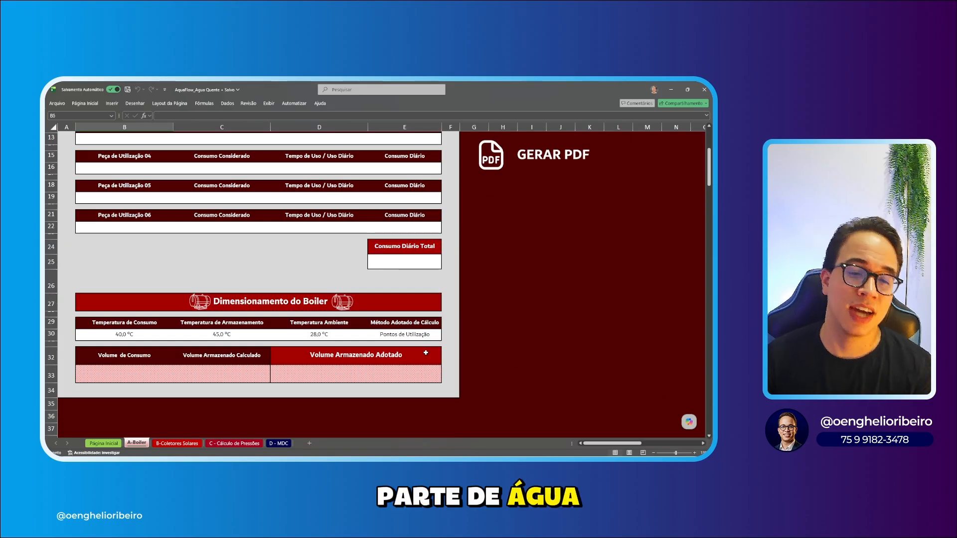
pyautogui.scroll(4, 416, 353)
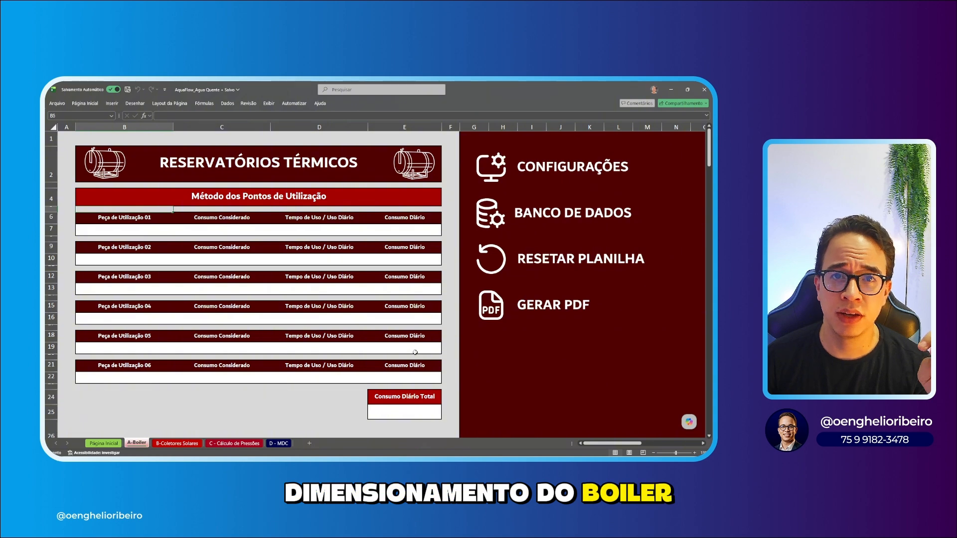
pyautogui.scroll(-1, 298, 292)
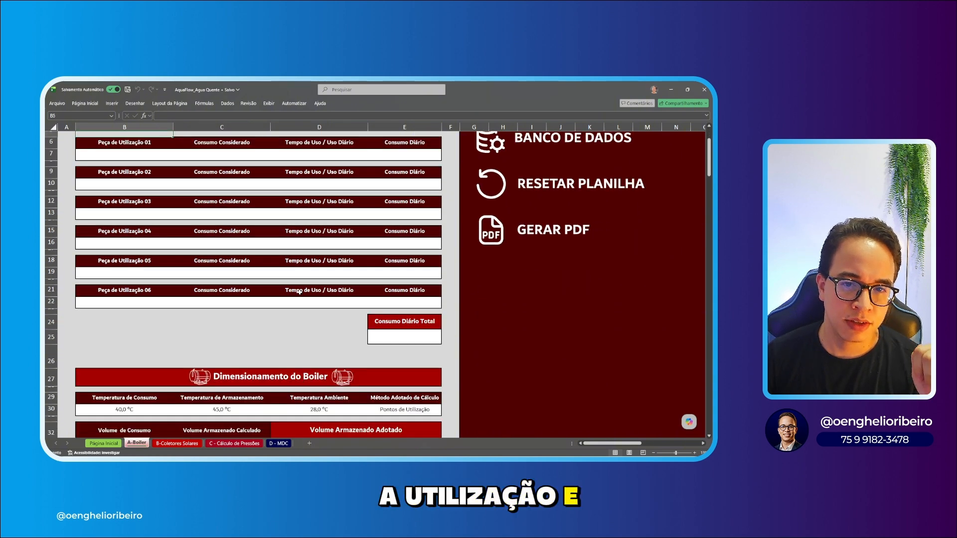
pyautogui.scroll(-2, 299, 293)
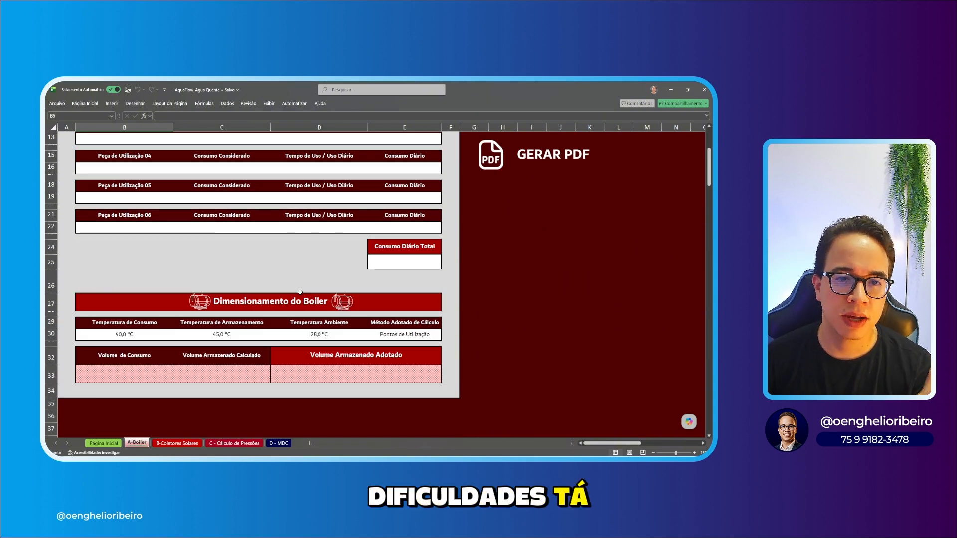
pyautogui.scroll(4, 299, 293)
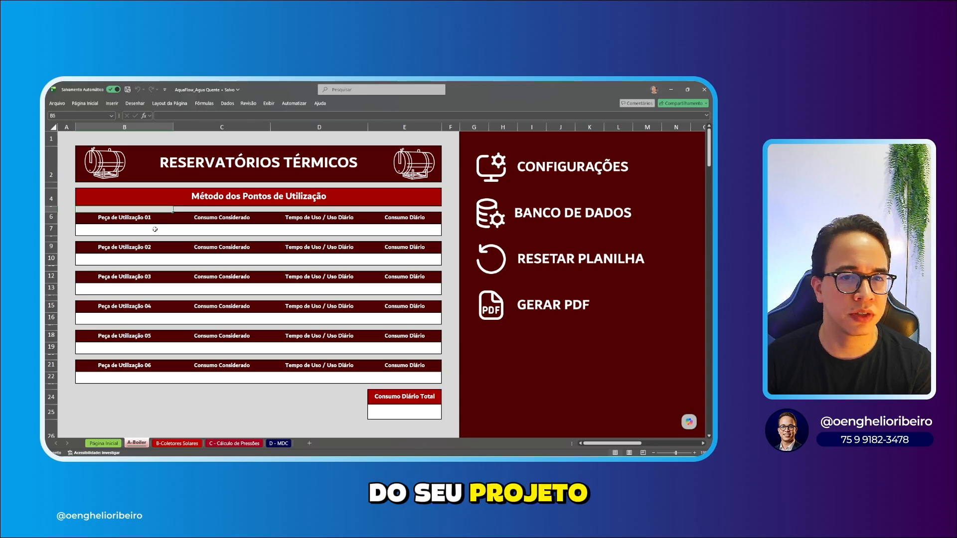
# Step: Open the formula in the Consumo Considerado cell of Peça de Utilização 01 for inspection
pyautogui.click(305, 234)
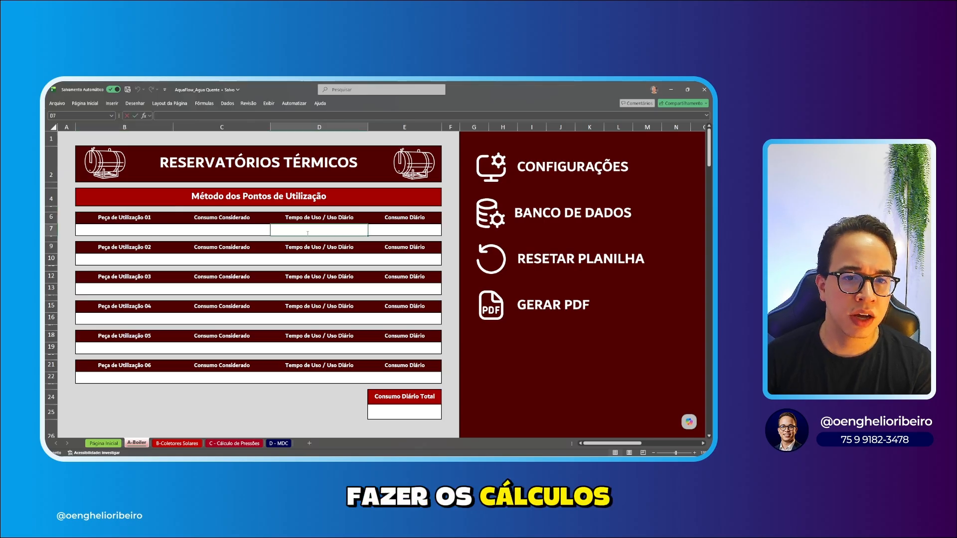
pyautogui.press('Left')
pyautogui.press('F2')
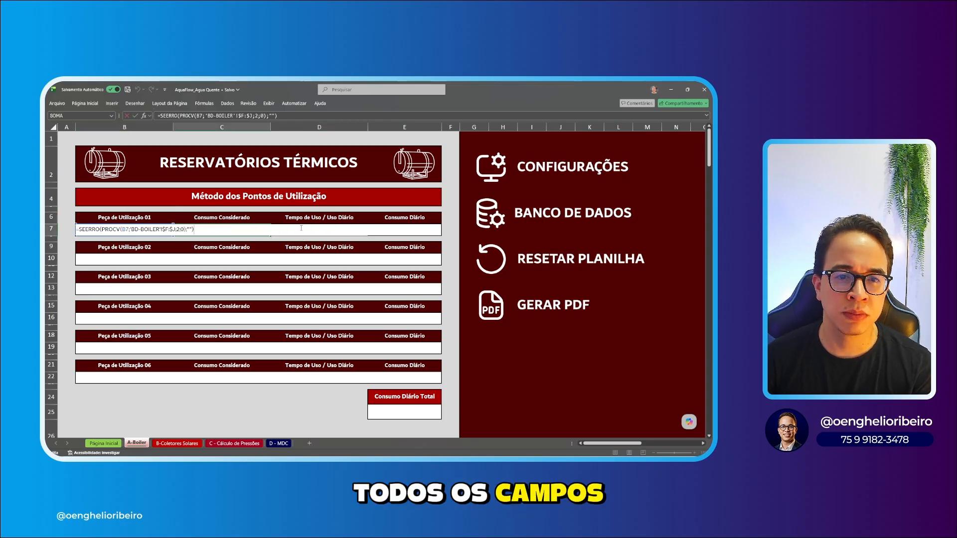